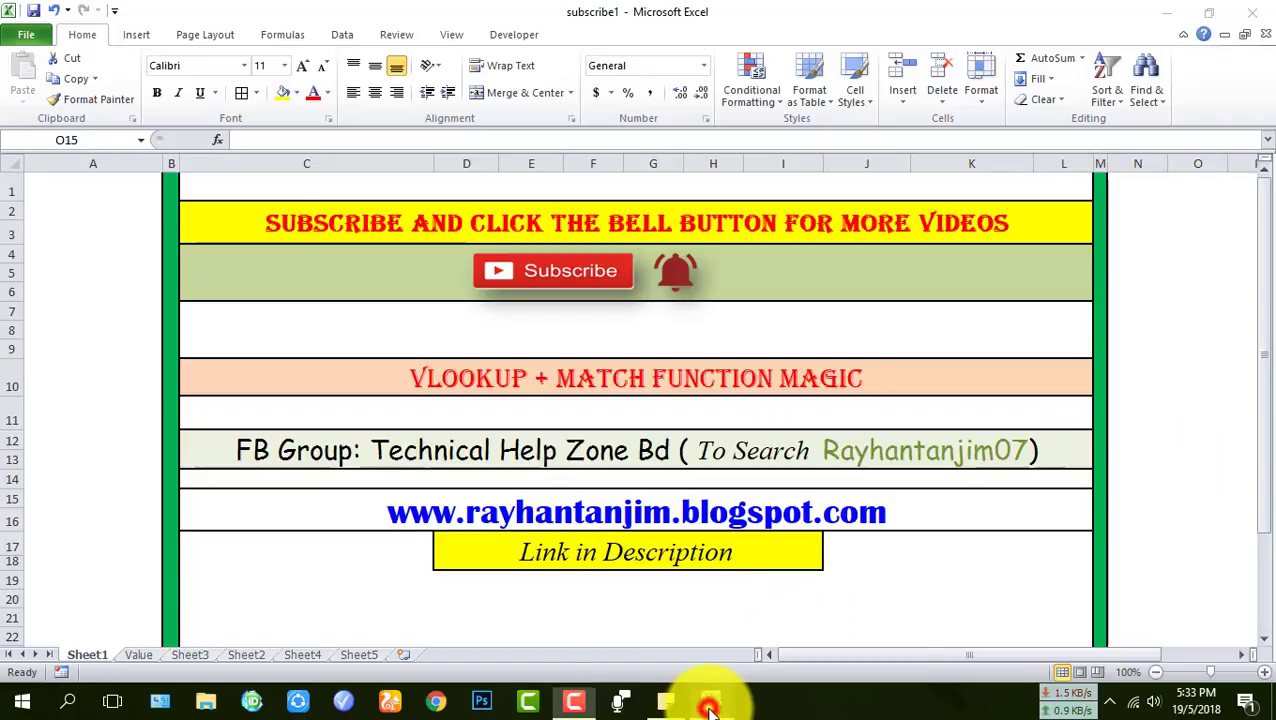
# - Bring up the demo sales workbook with the monthly sales table from the taskbar previews
pyautogui.moveTo(664, 701)
pyautogui.click(664, 629)
pyautogui.click(639, 615)
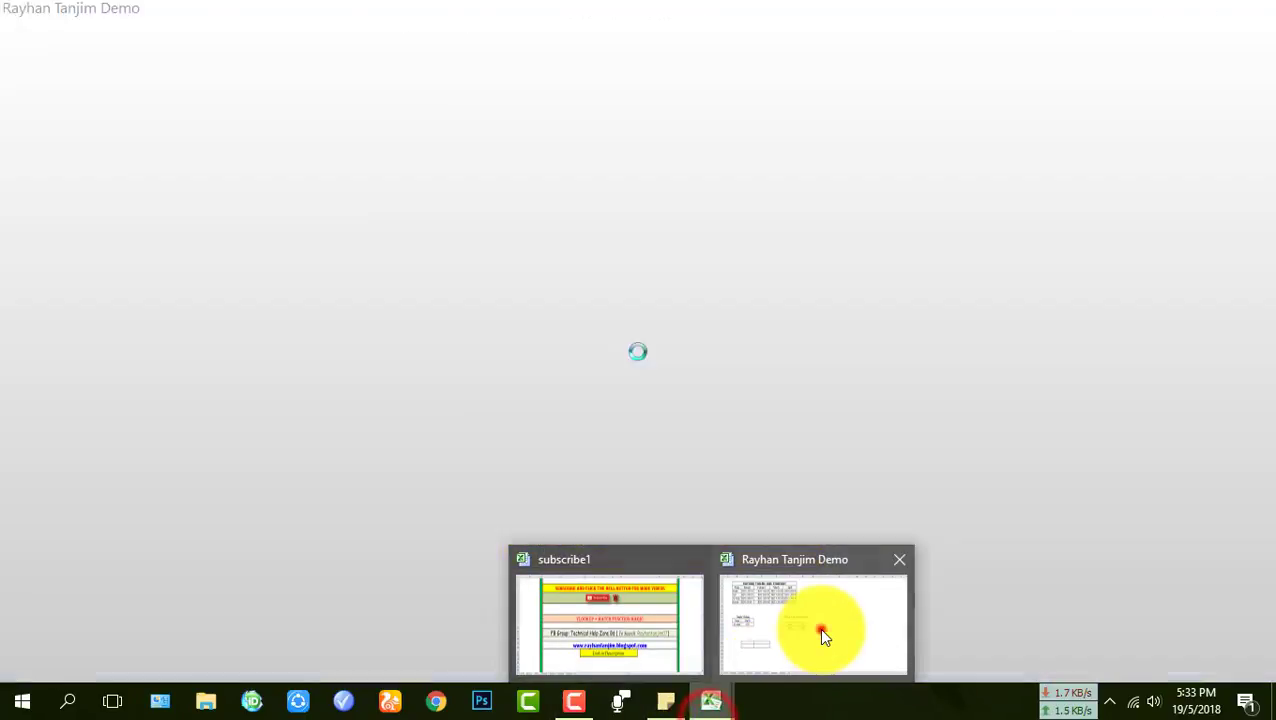
pyautogui.click(820, 628)
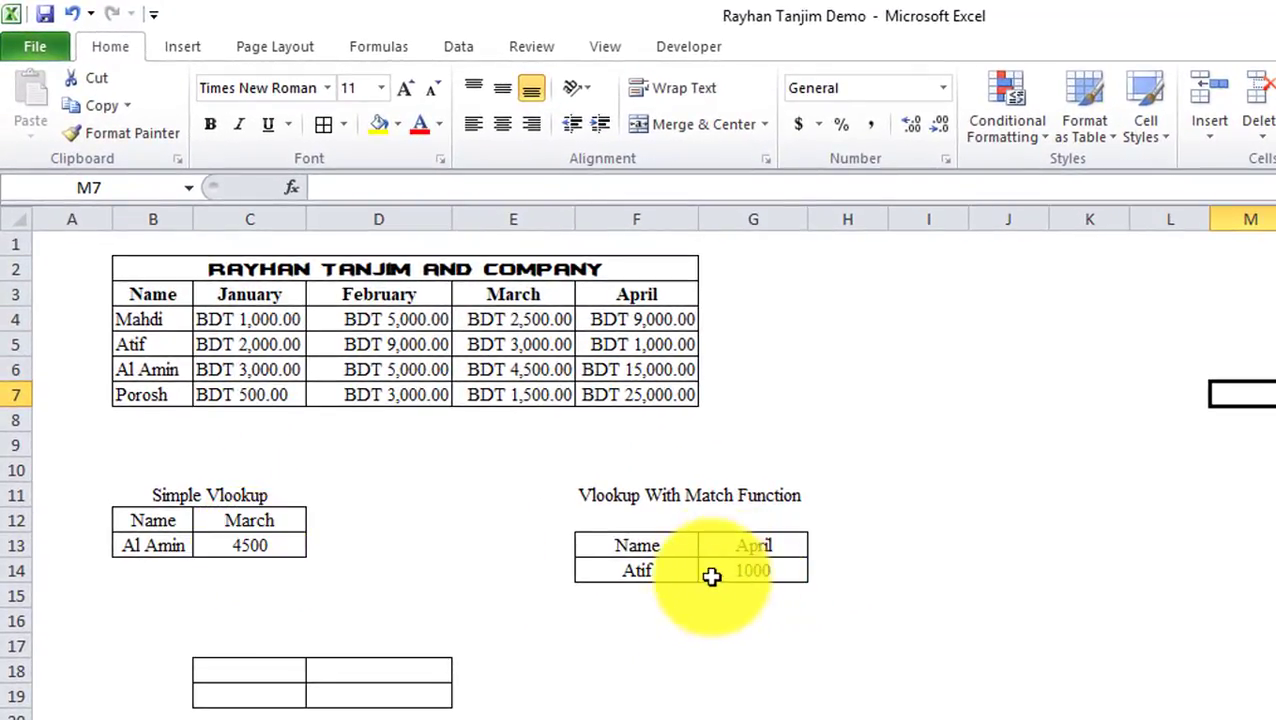
# - Enter march in the match lookup's month cell G13 and april in the simple header C12
pyautogui.click(777, 545)
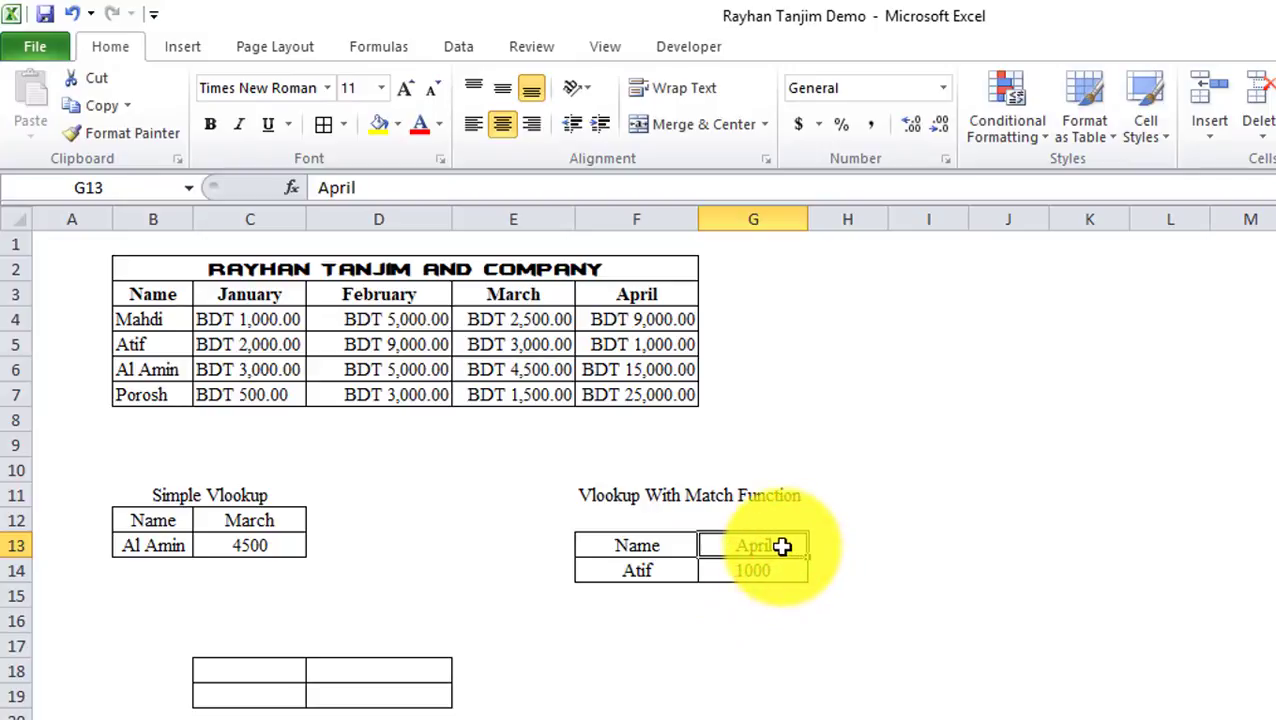
pyautogui.write('marc')
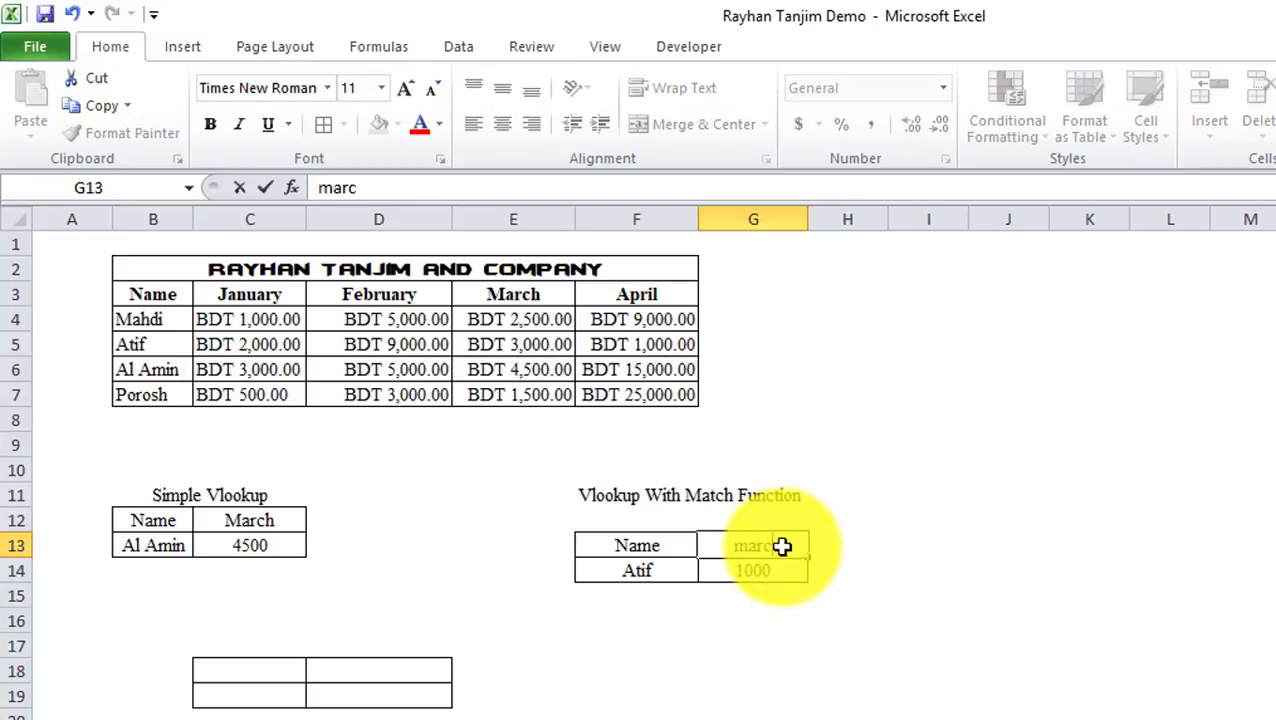
pyautogui.write('h')
pyautogui.press('Return')
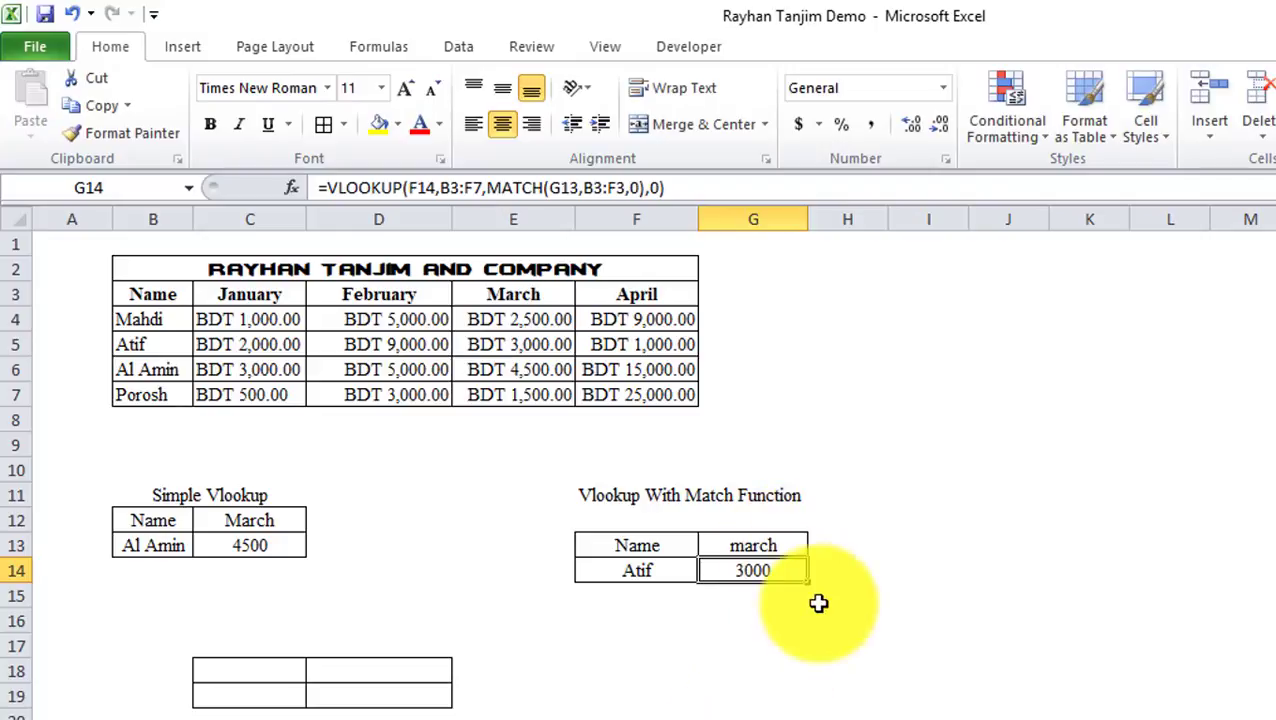
pyautogui.doubleClick(265, 523)
pyautogui.write('april')
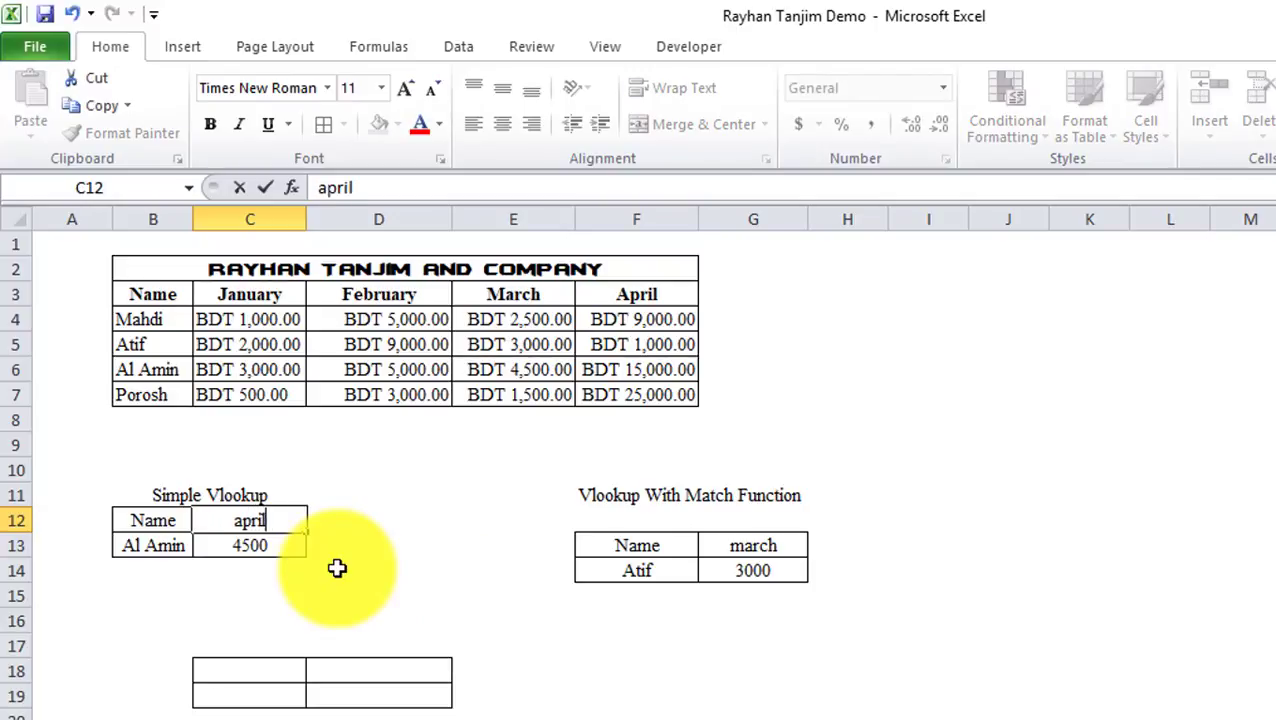
pyautogui.press('Return')
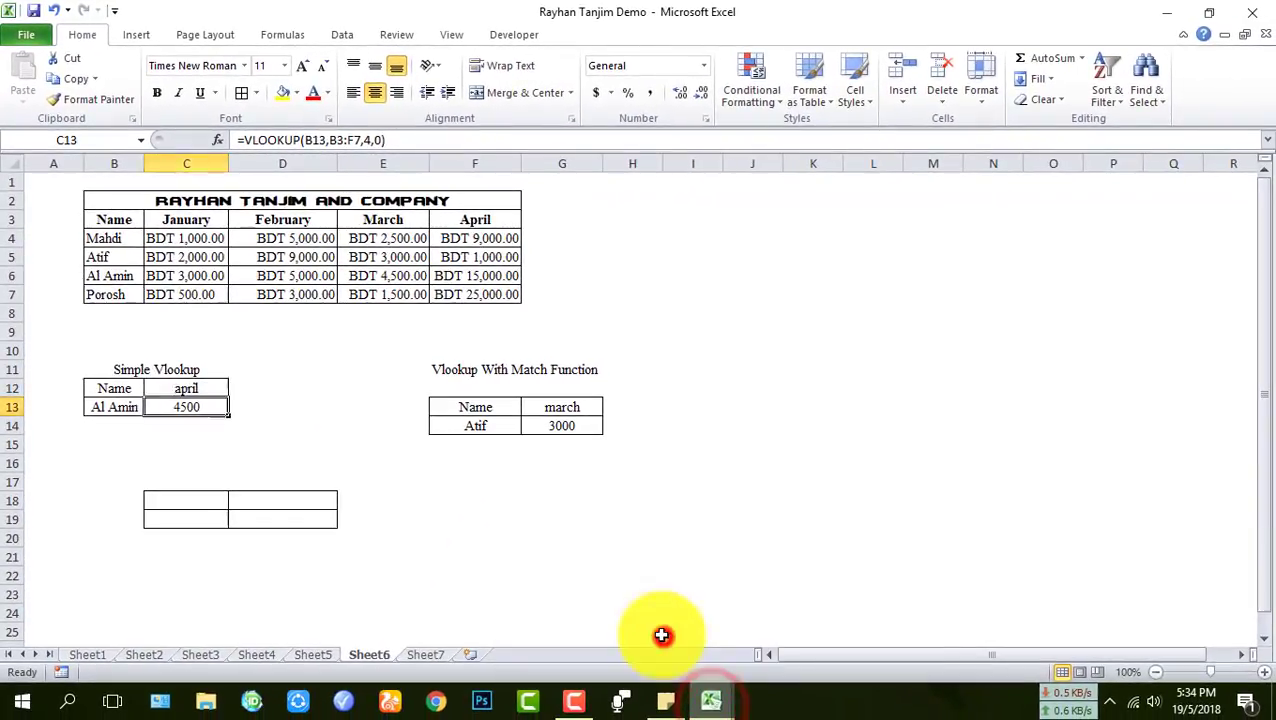
# - Undo the month edits so the simple header reads March again, then select empty cell F18
pyautogui.click(662, 636)
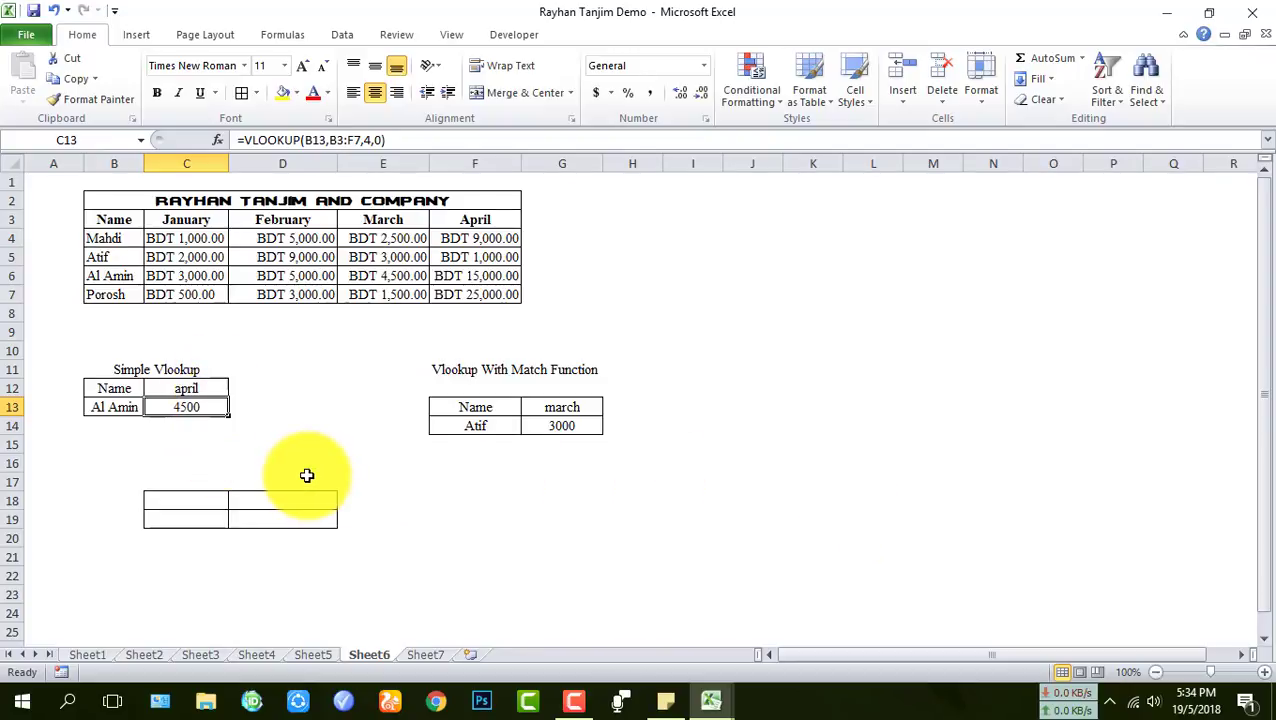
pyautogui.hotkey('ctrl', 'z')
pyautogui.hotkey('ctrl', 'z')
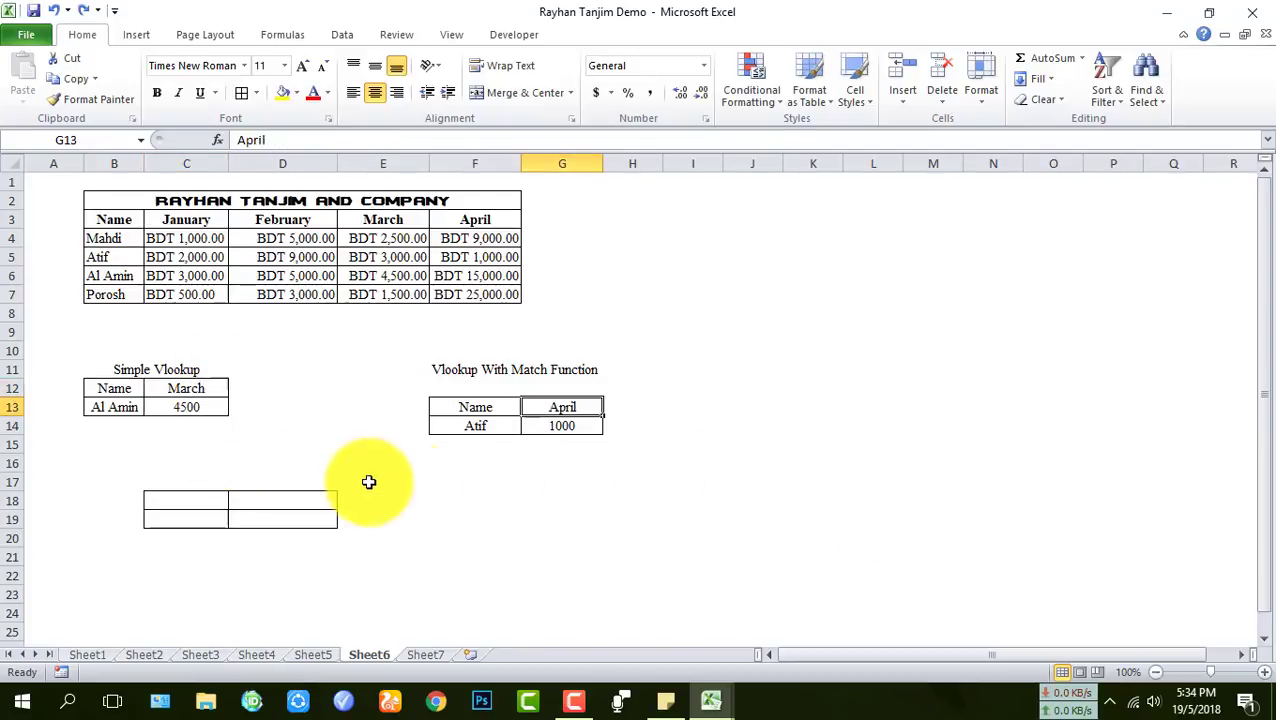
pyautogui.click(518, 500)
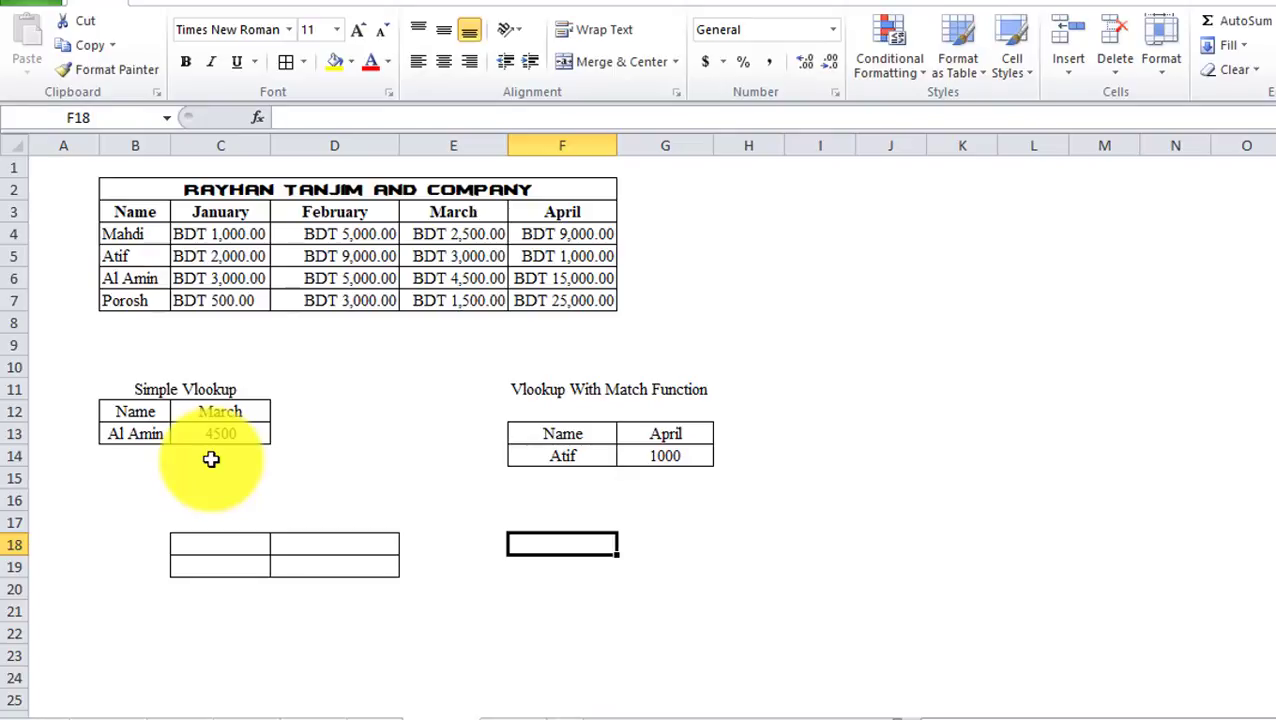
# - Choose Atif from B13's name dropdown and inspect C13's VLOOKUP returning 3000 for March
pyautogui.click(140, 433)
pyautogui.click(182, 433)
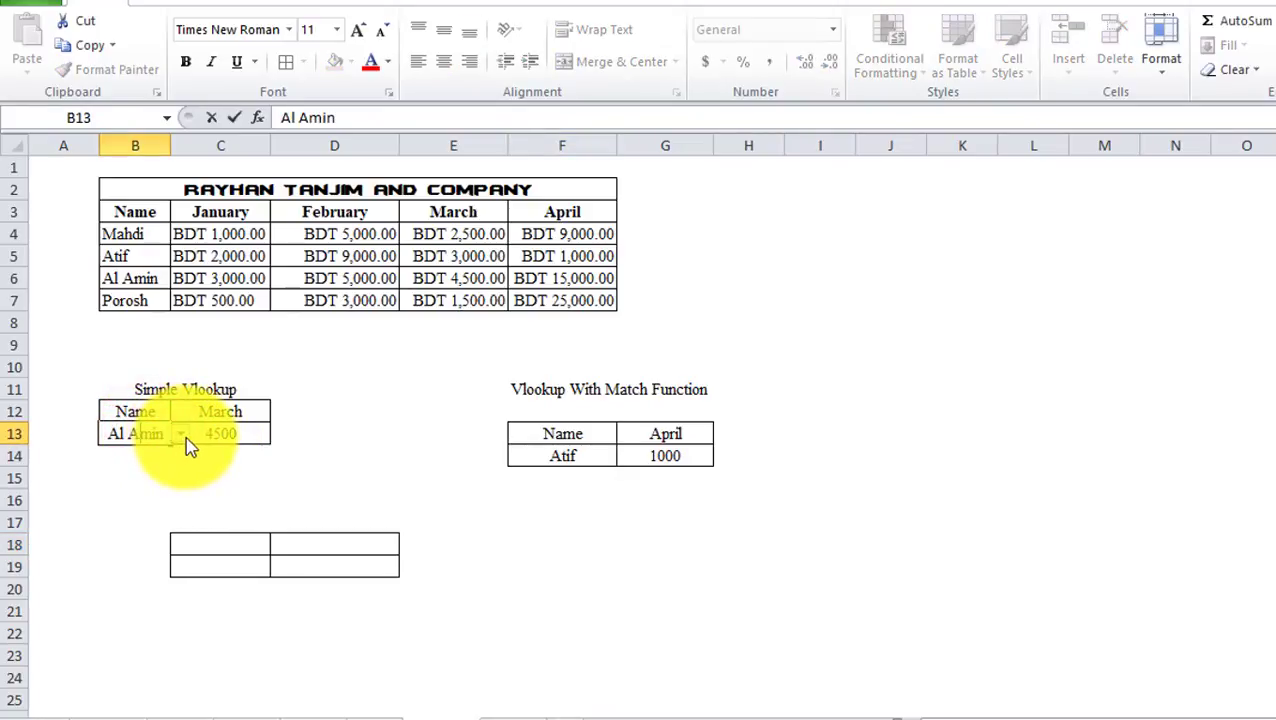
pyautogui.click(182, 435)
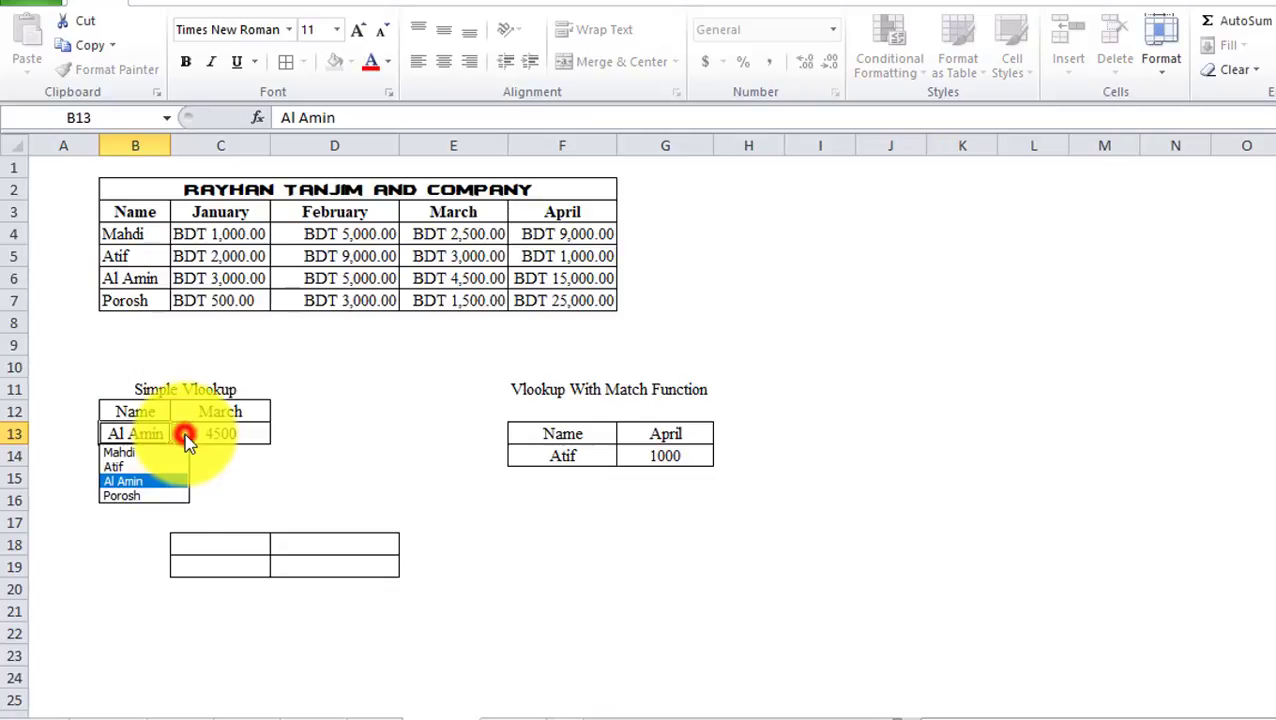
pyautogui.click(137, 465)
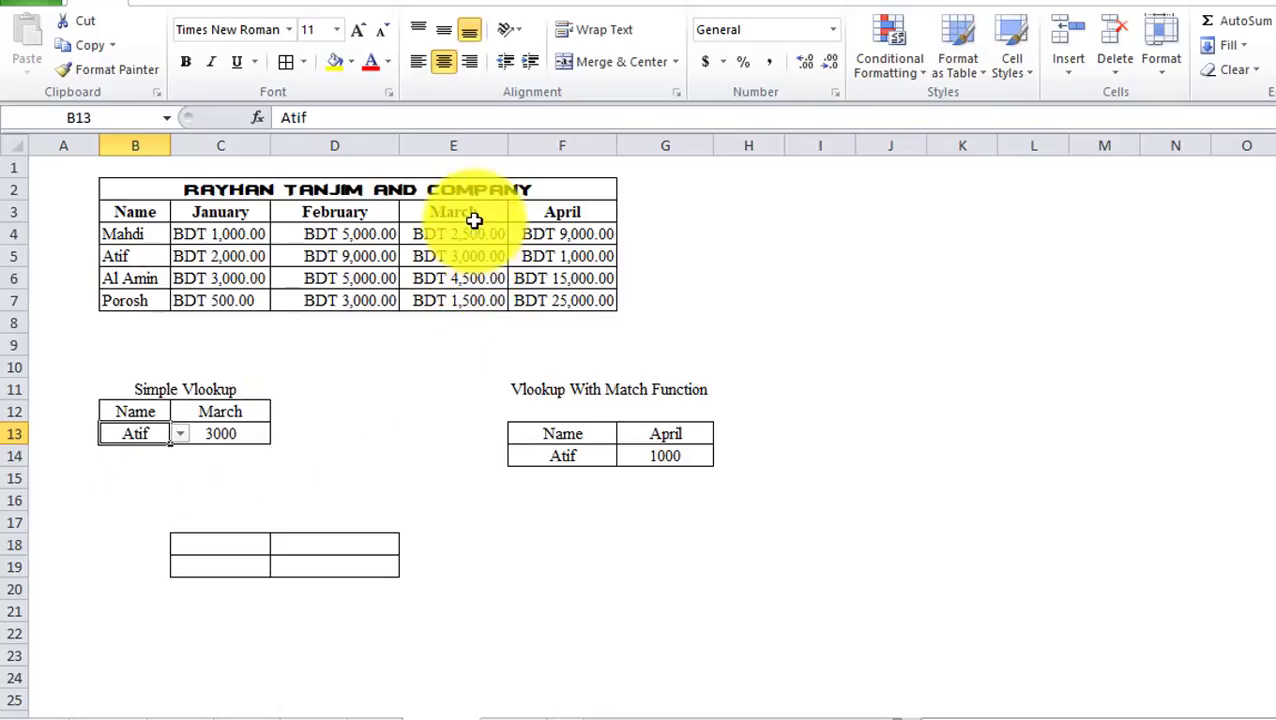
pyautogui.click(218, 436)
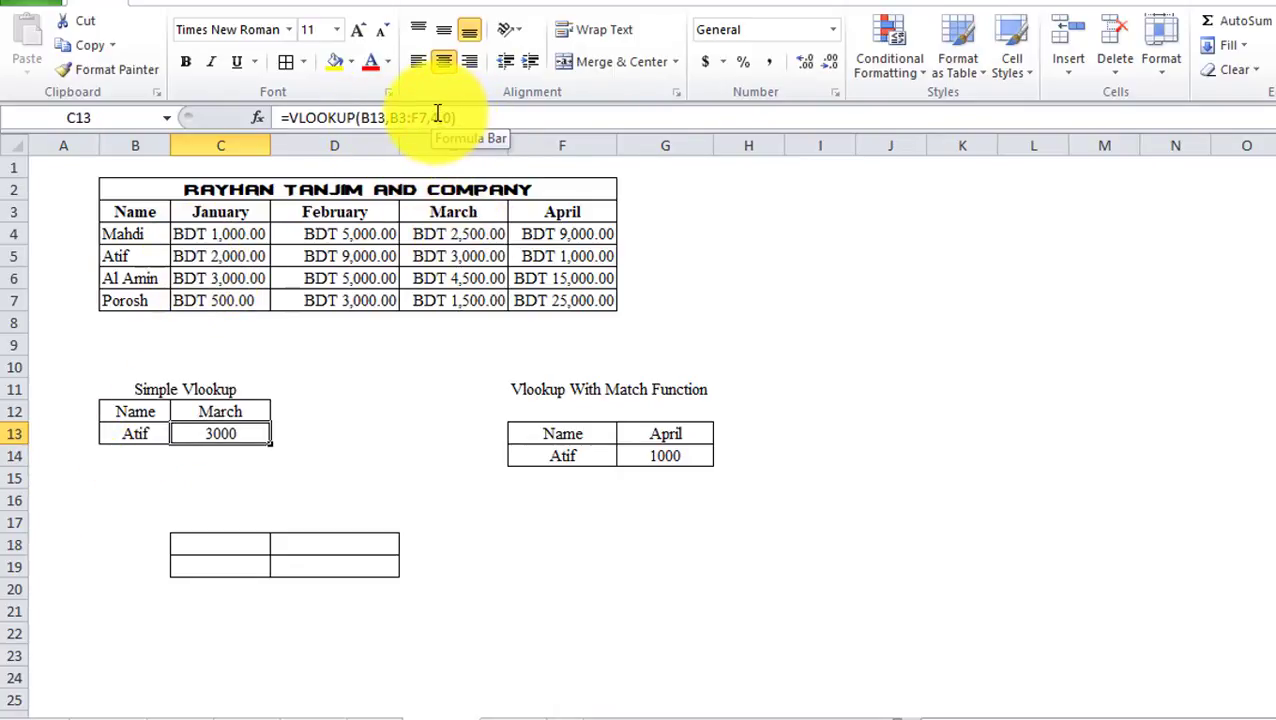
pyautogui.click(259, 117)
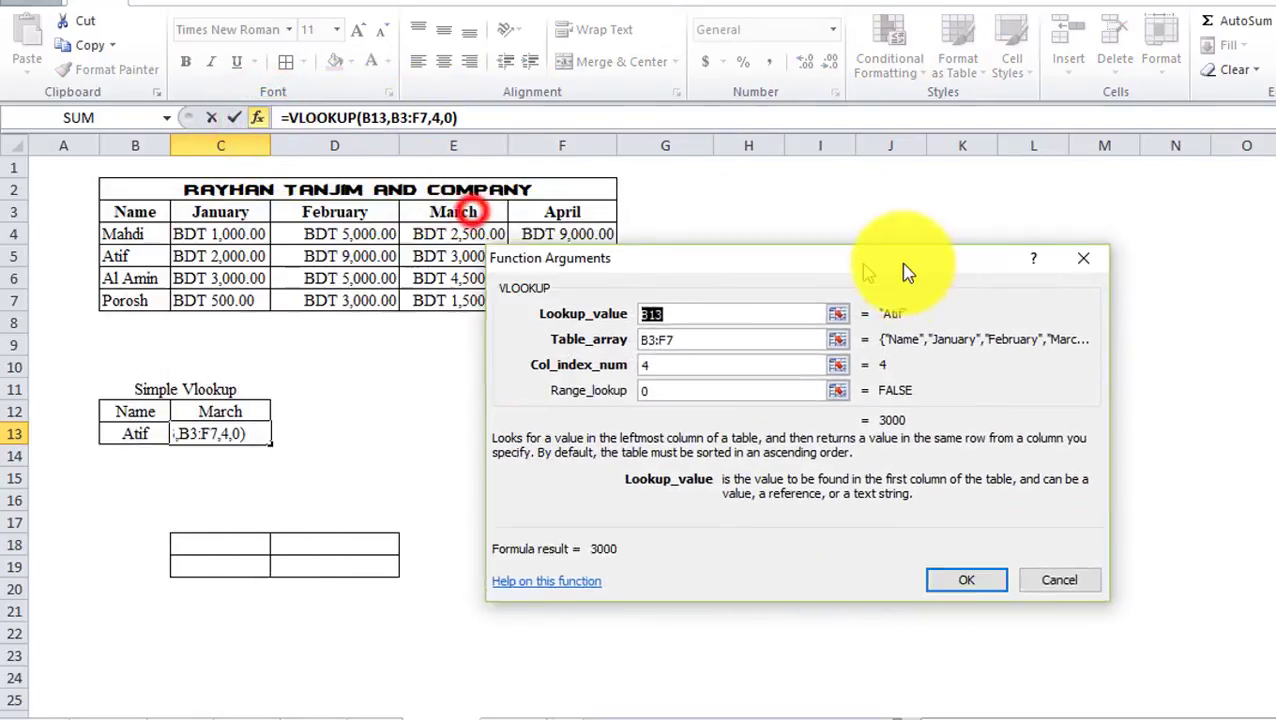
pyautogui.moveTo(476, 222); pyautogui.dragTo(1119, 274)
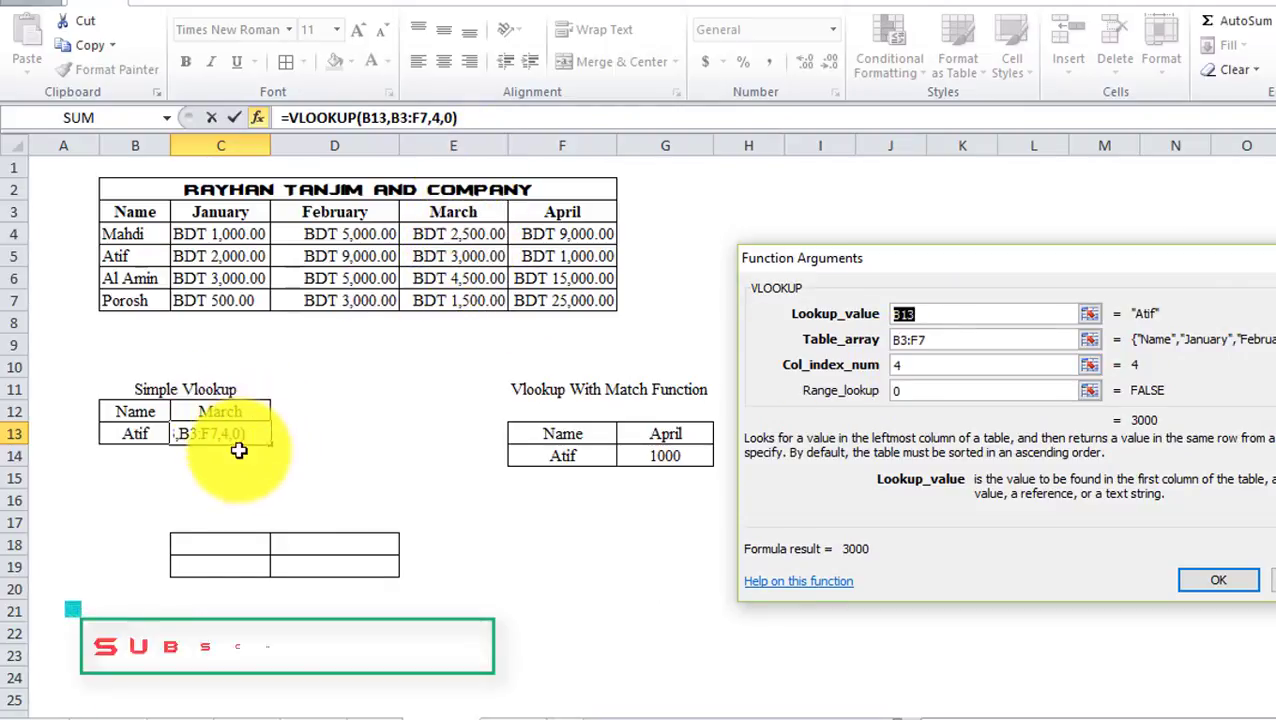
pyautogui.click(905, 368)
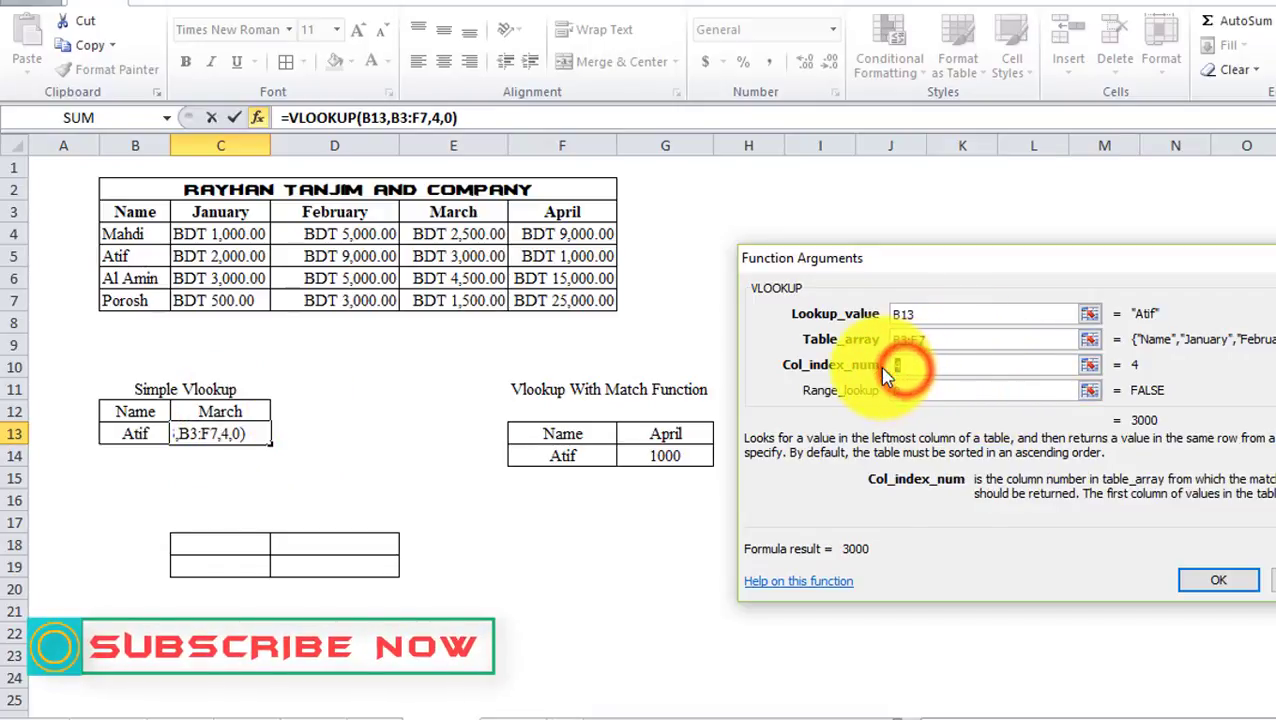
pyautogui.write('3')
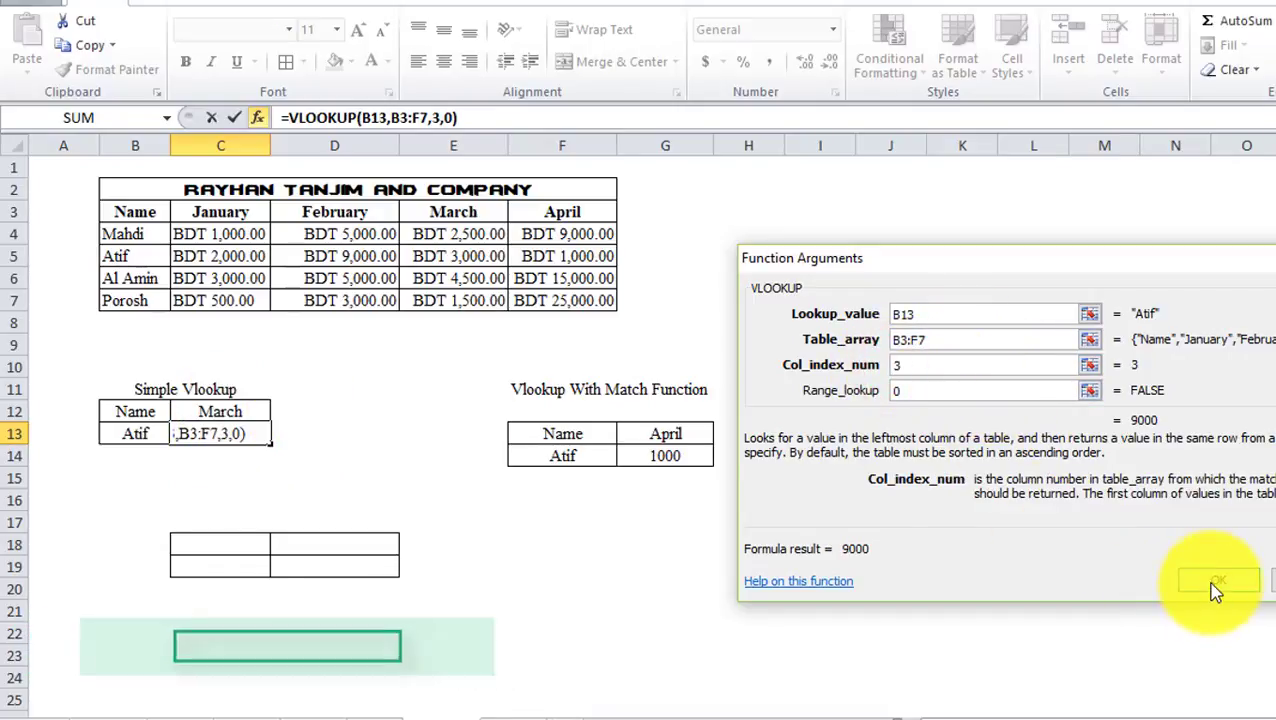
pyautogui.click(1218, 580)
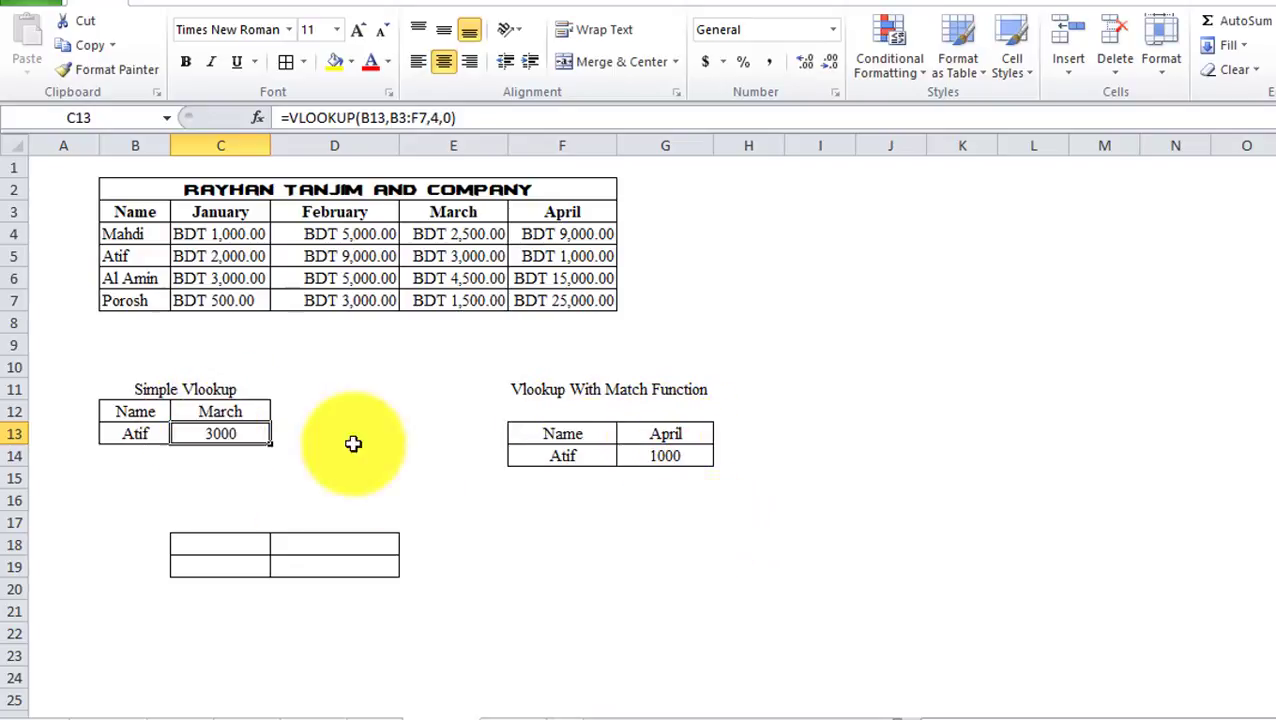
# - Set the match lookup to Porosh in F14 and January in G13, returning 500
pyautogui.click(601, 456)
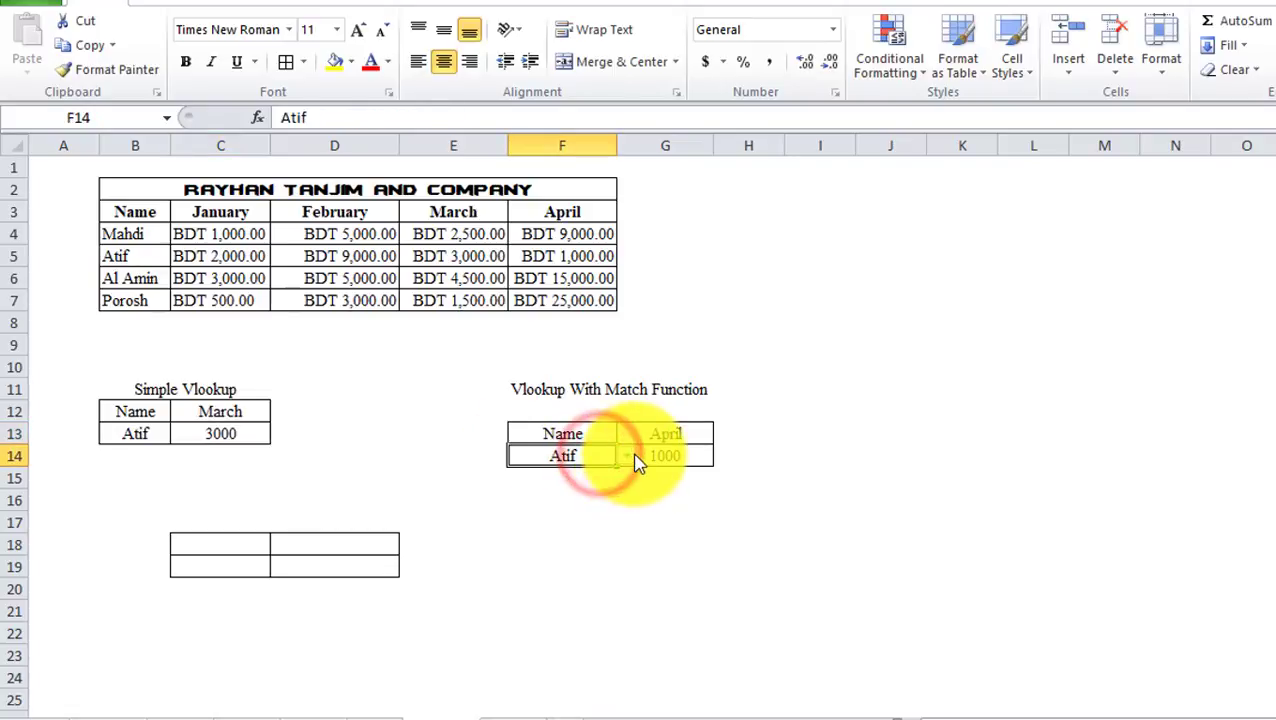
pyautogui.click(626, 456)
pyautogui.click(538, 518)
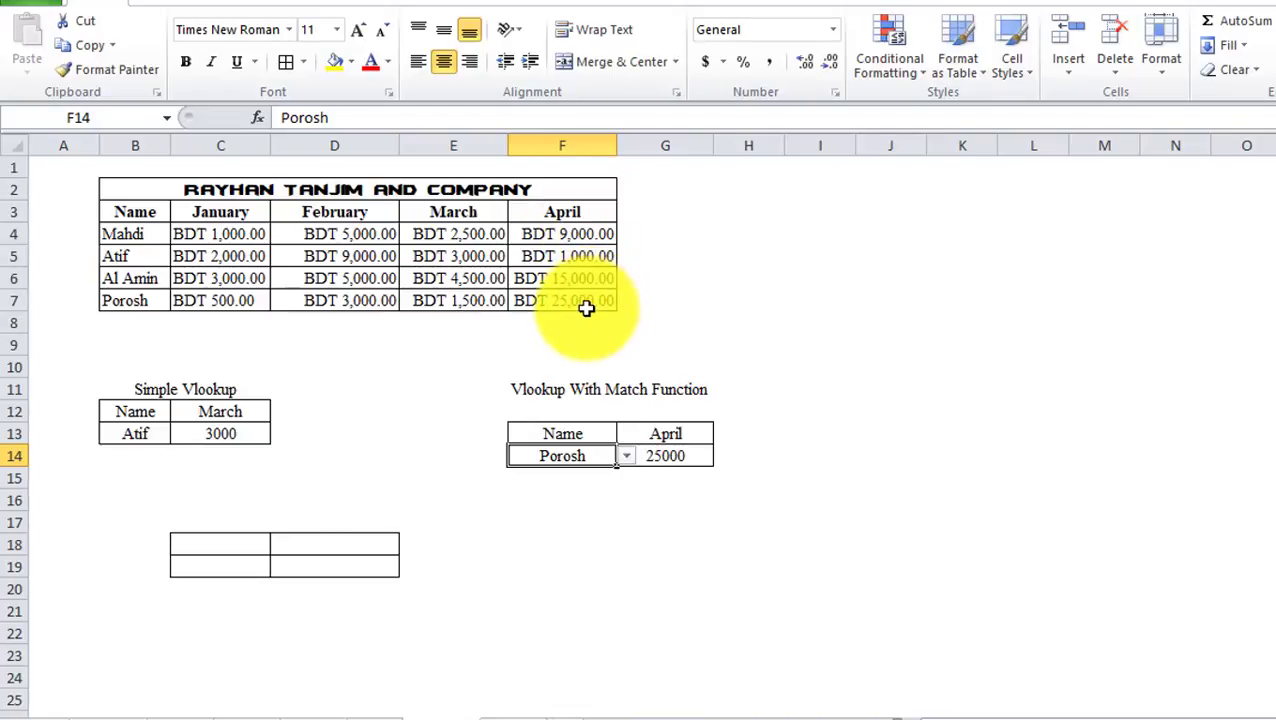
pyautogui.click(696, 437)
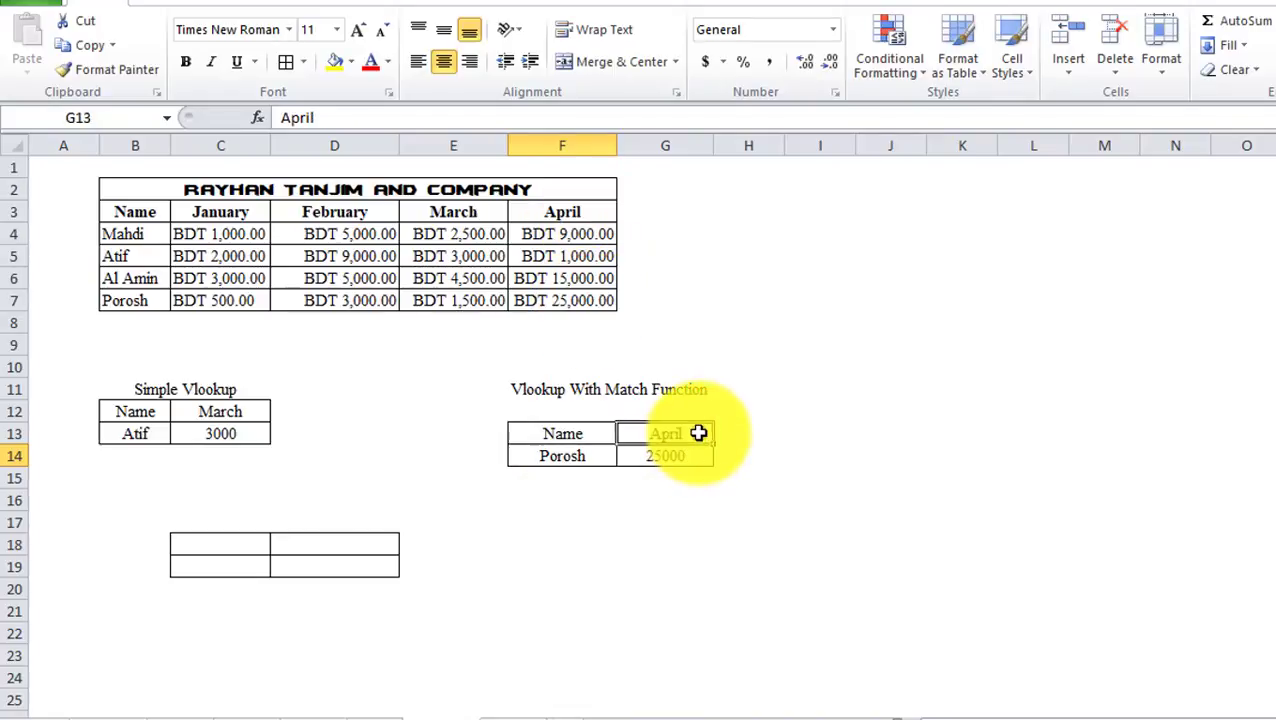
pyautogui.write('J')
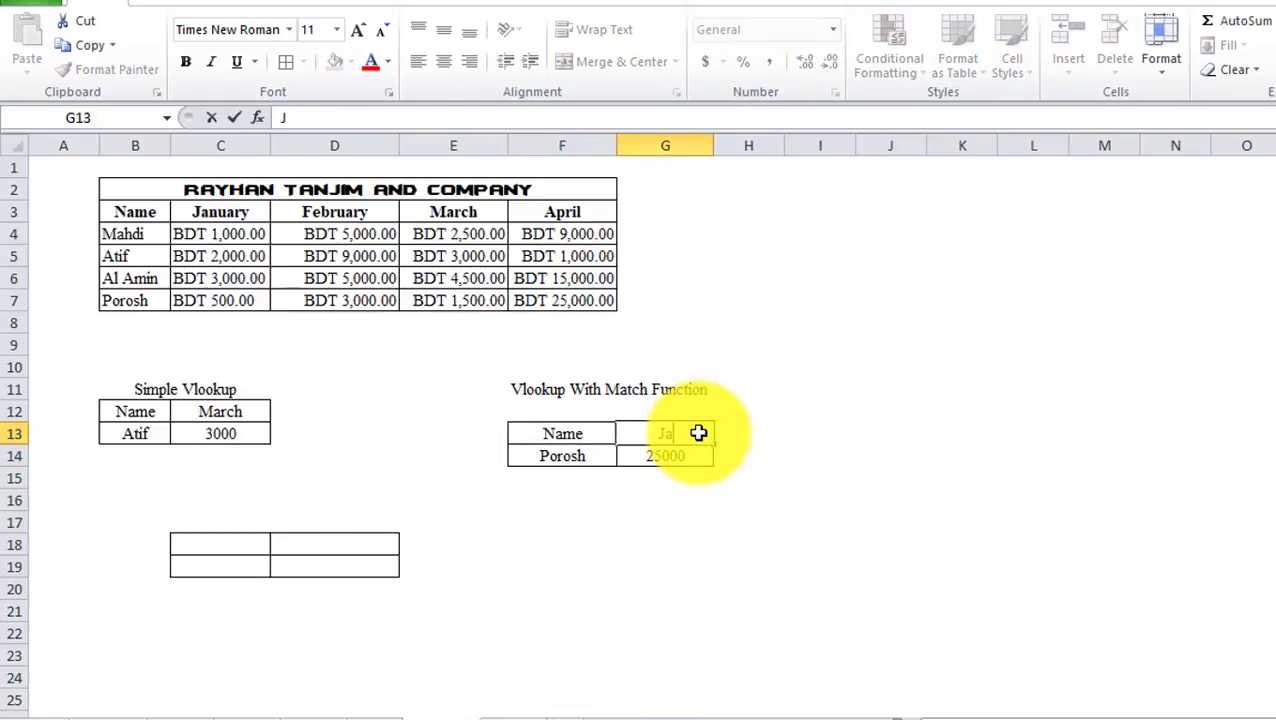
pyautogui.write('anuary')
pyautogui.press('Return')
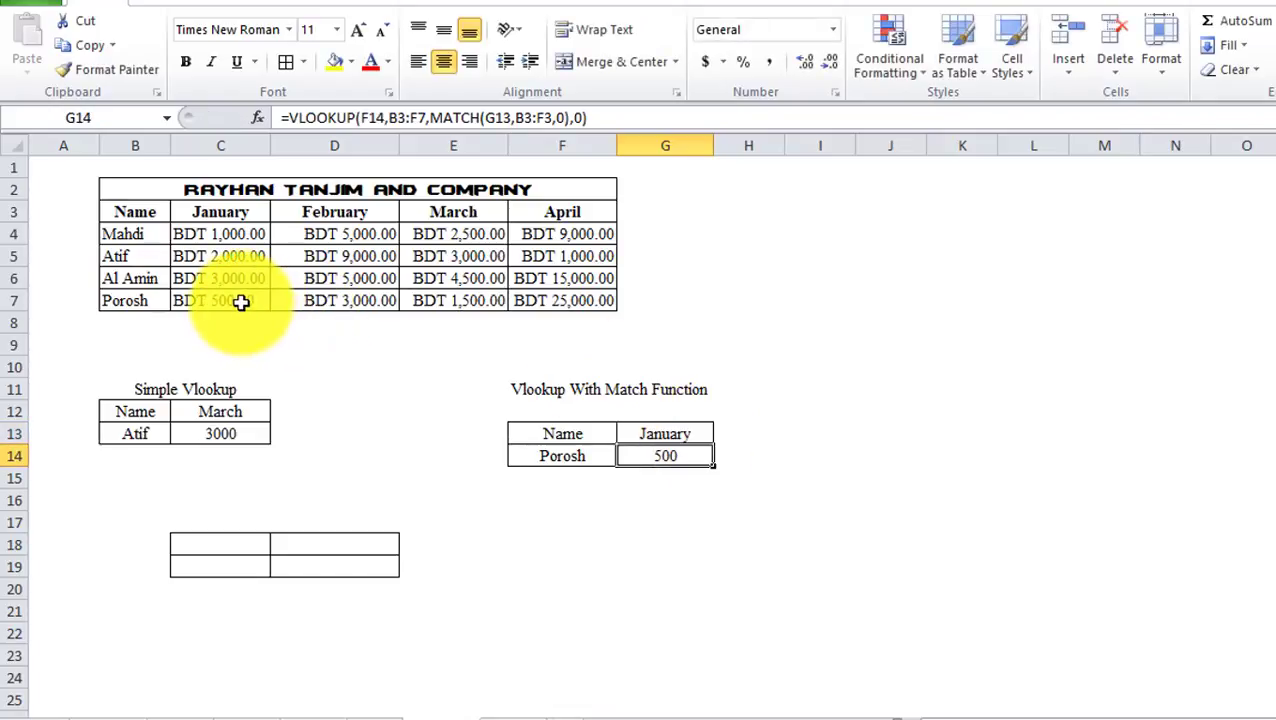
# - Change the simple lookup's month header C12 to January
pyautogui.click(246, 413)
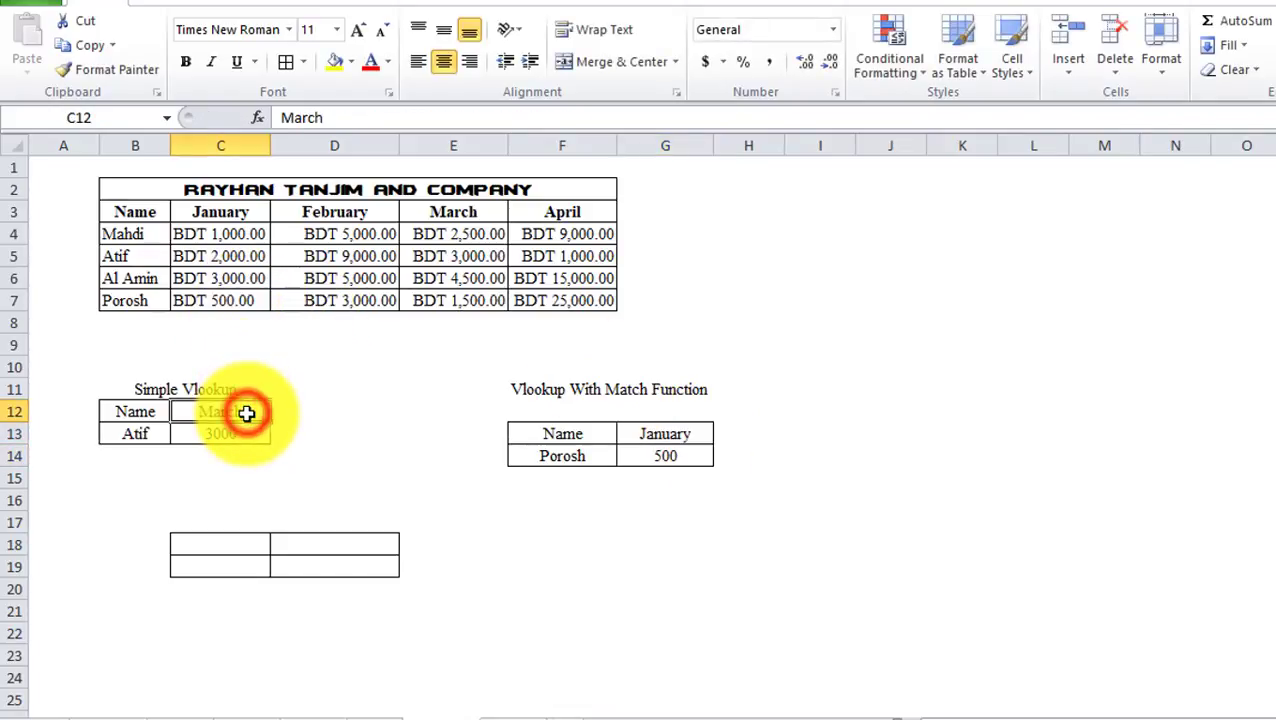
pyautogui.write('Januar')
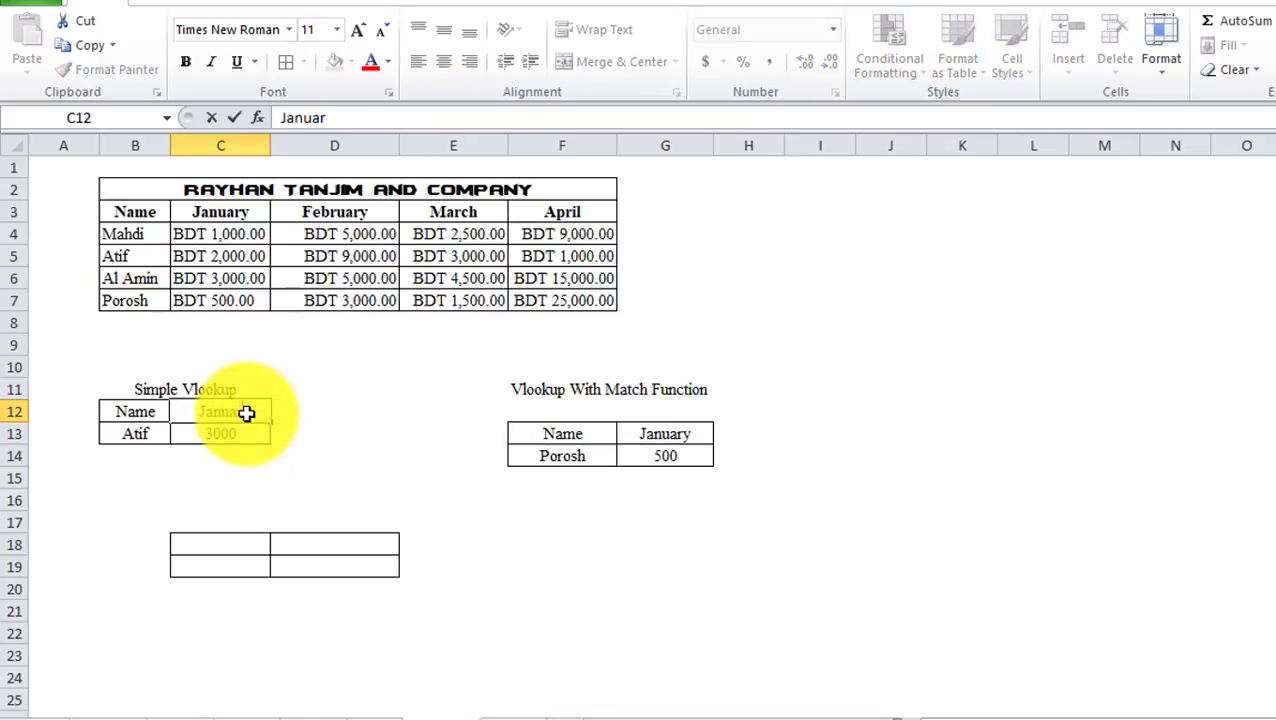
pyautogui.write('y')
pyautogui.press('Return')
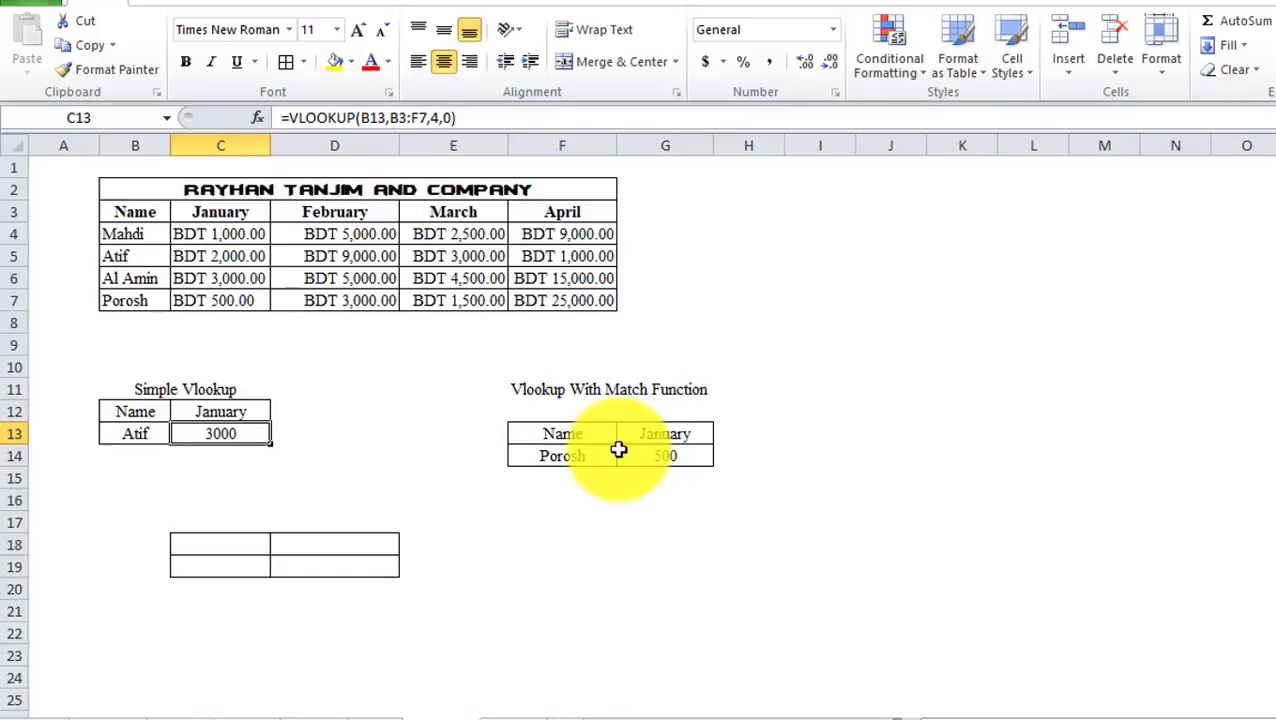
# - Type headings Name in C18 and January in D18, then select C19
pyautogui.click(245, 542)
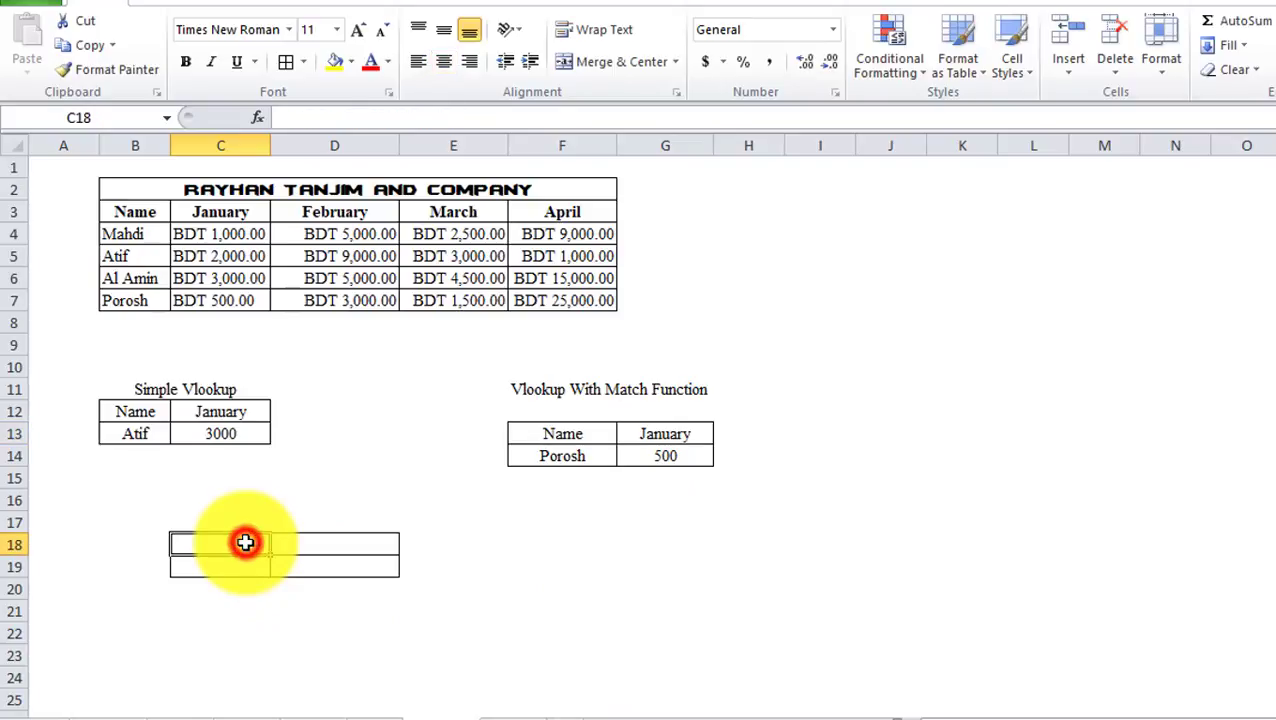
pyautogui.write('Name')
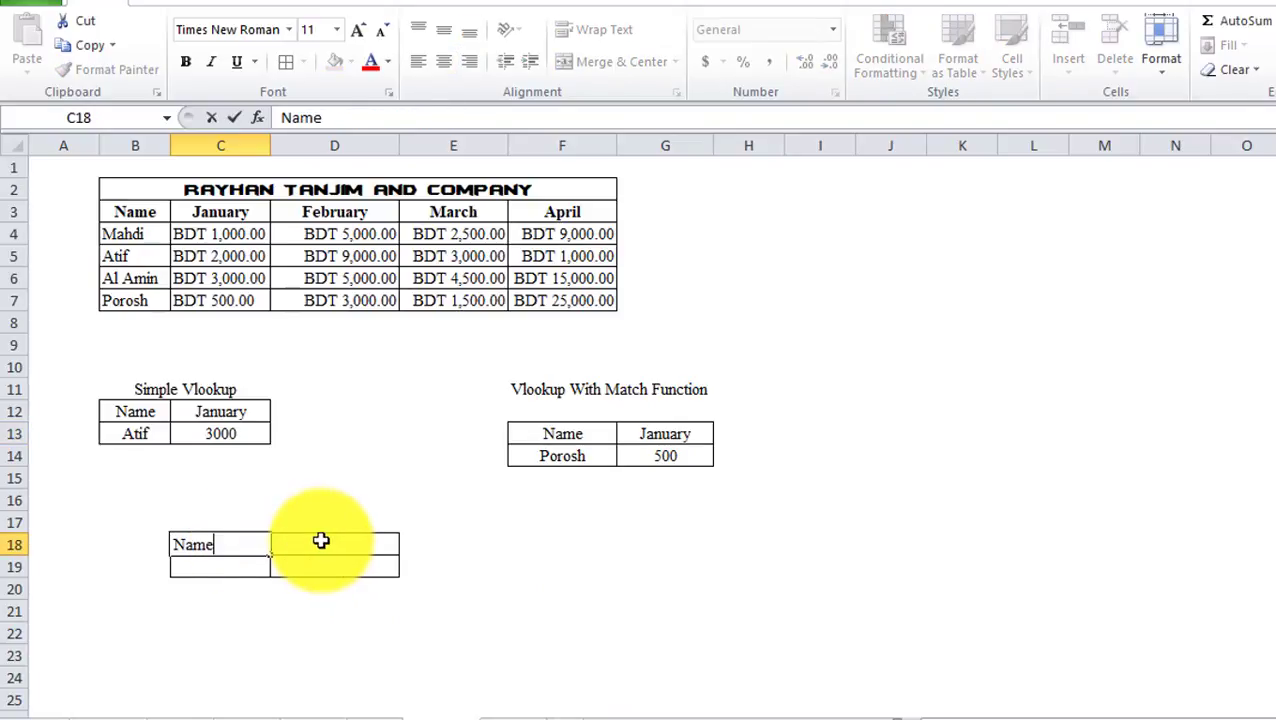
pyautogui.click(323, 542)
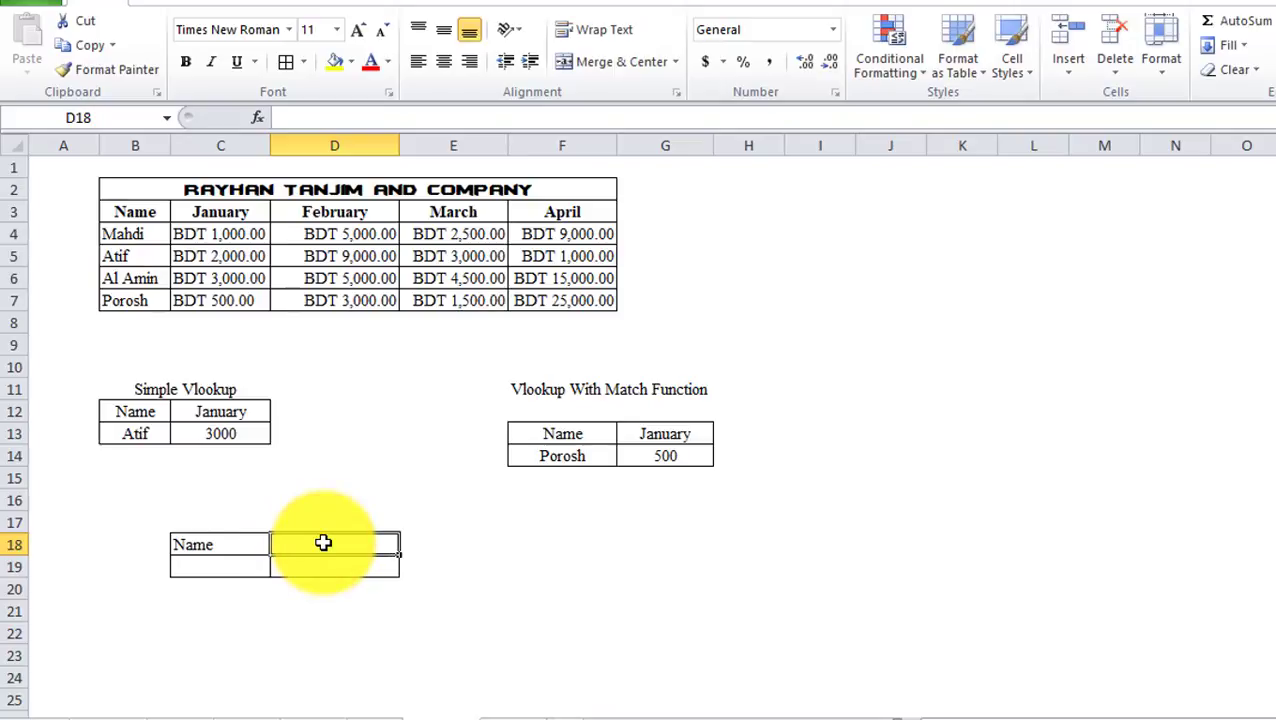
pyautogui.write('January')
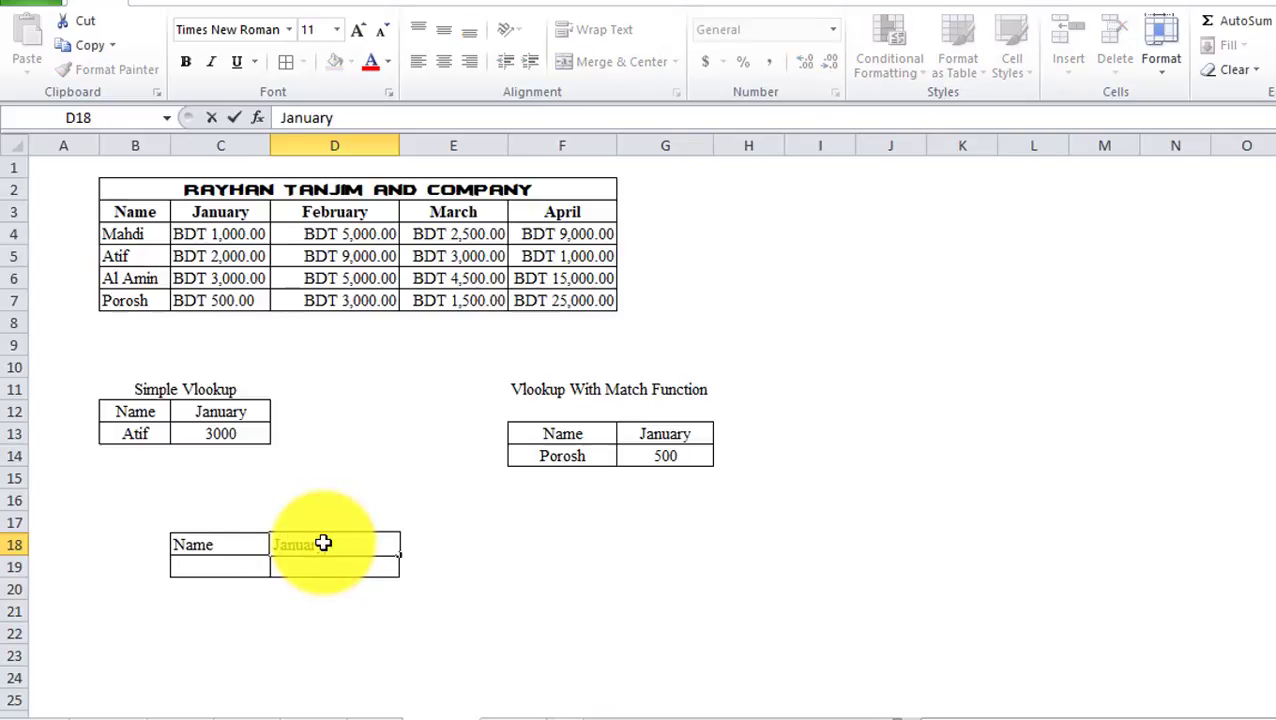
pyautogui.press('Return')
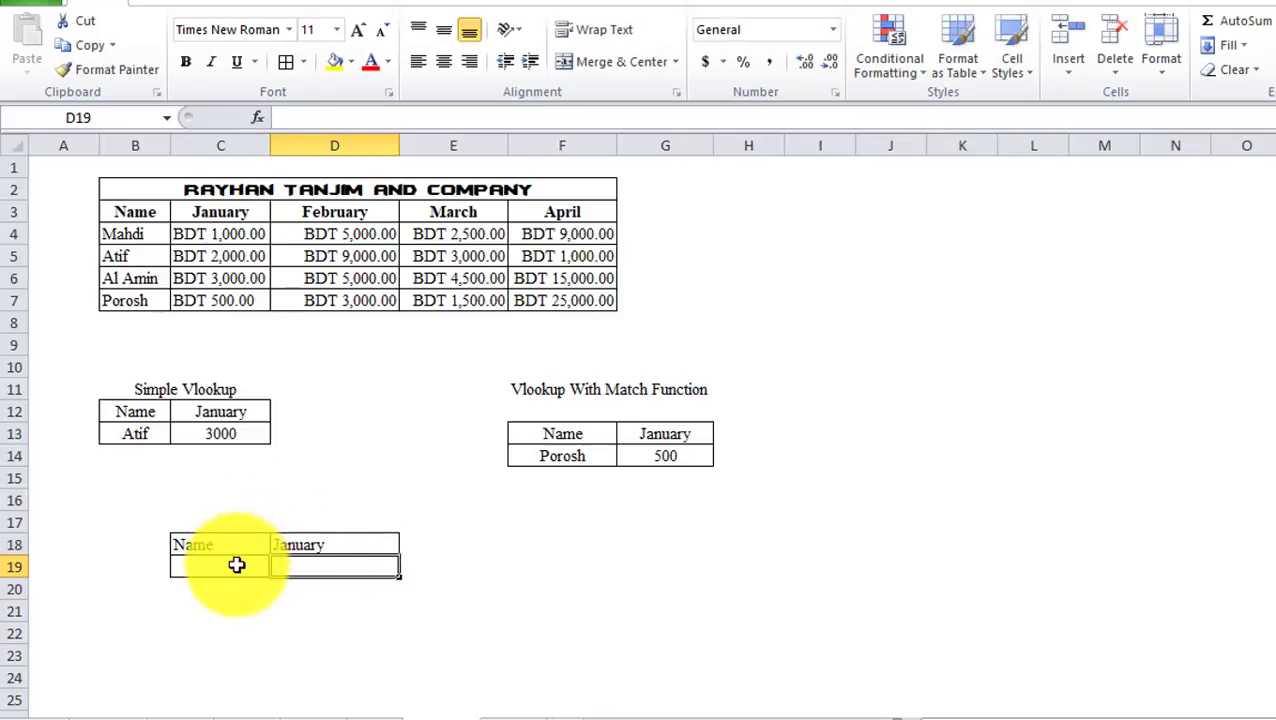
pyautogui.click(236, 565)
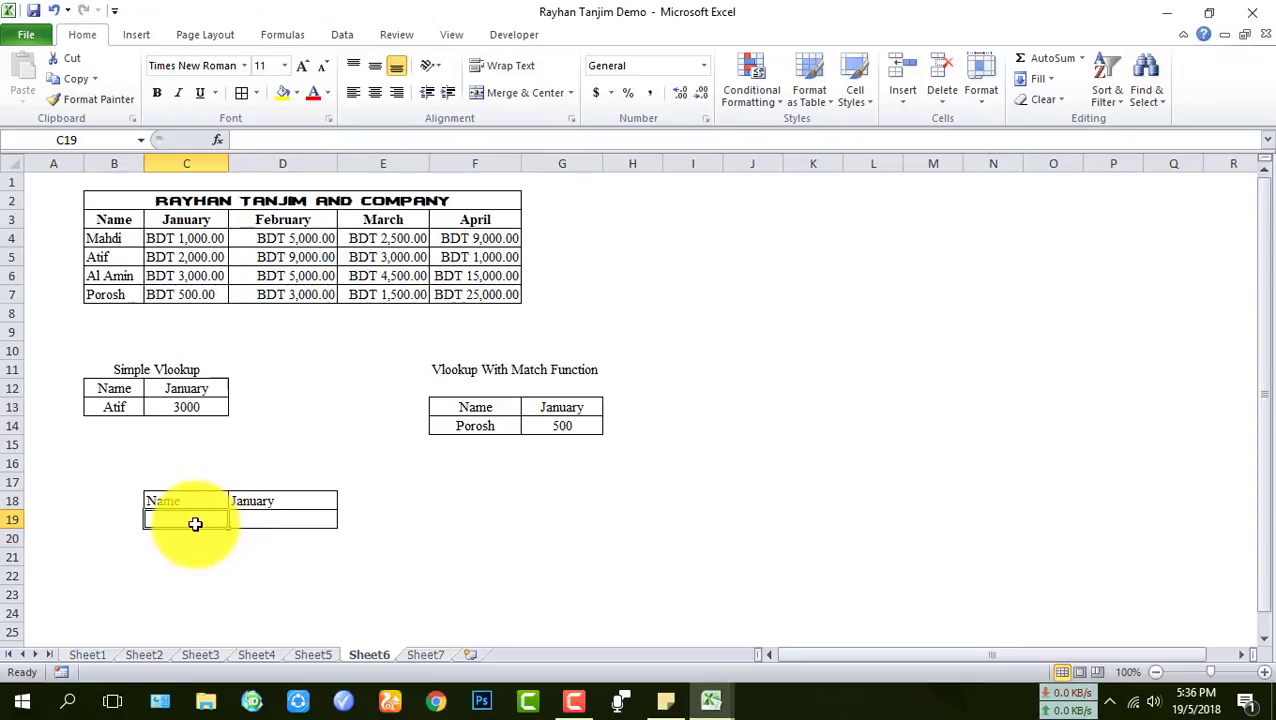
# - Add a List data validation to C19 using the names in $B$4:$B$7
pyautogui.click(348, 34)
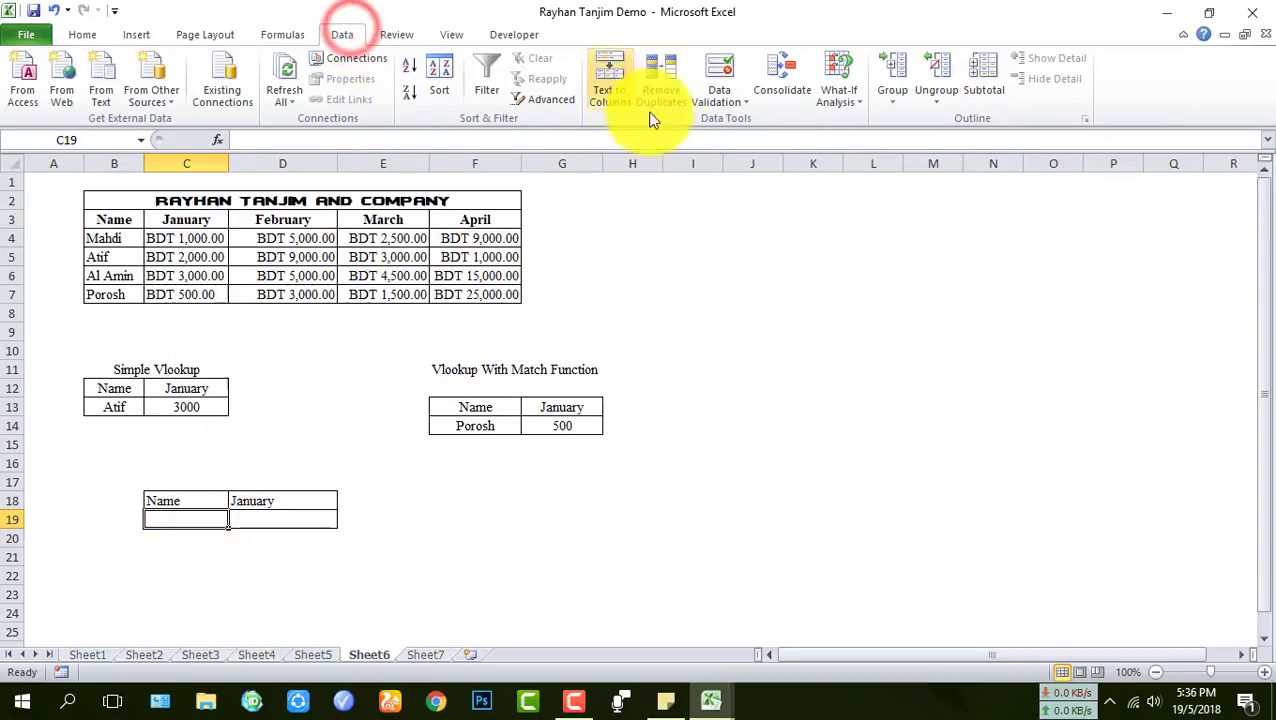
pyautogui.click(730, 104)
pyautogui.click(734, 118)
pyautogui.click(734, 111)
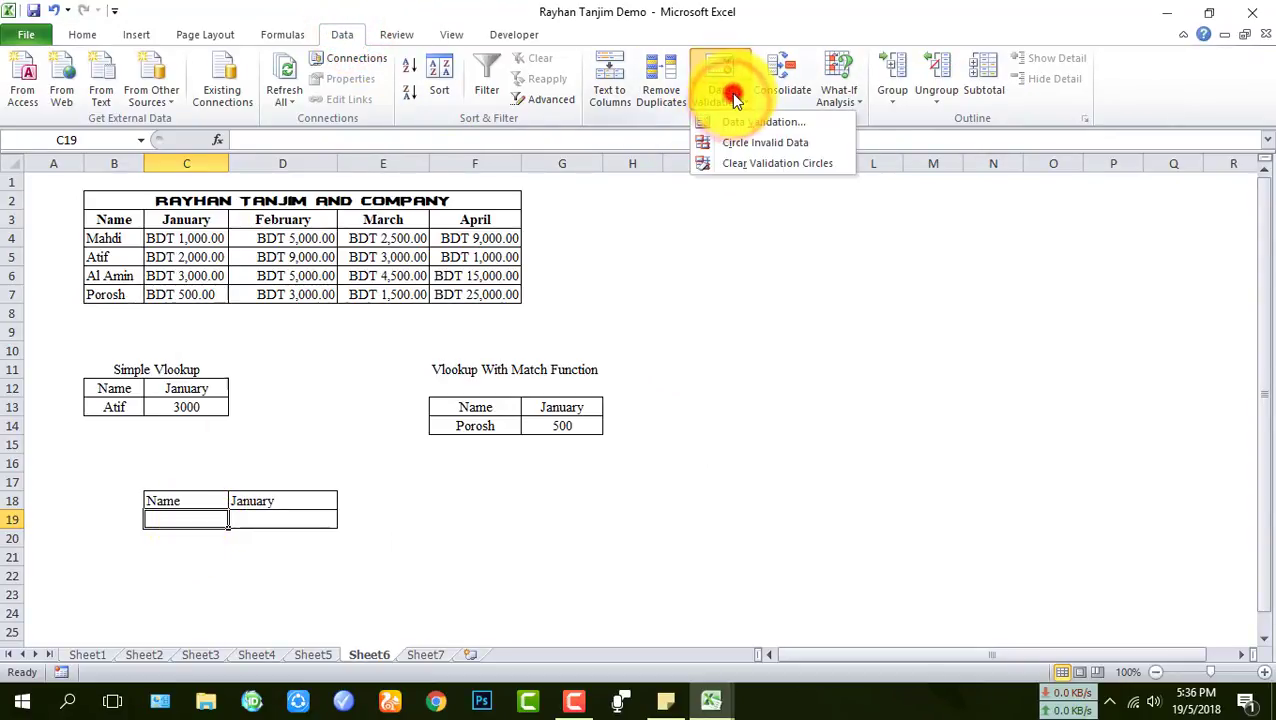
pyautogui.click(764, 124)
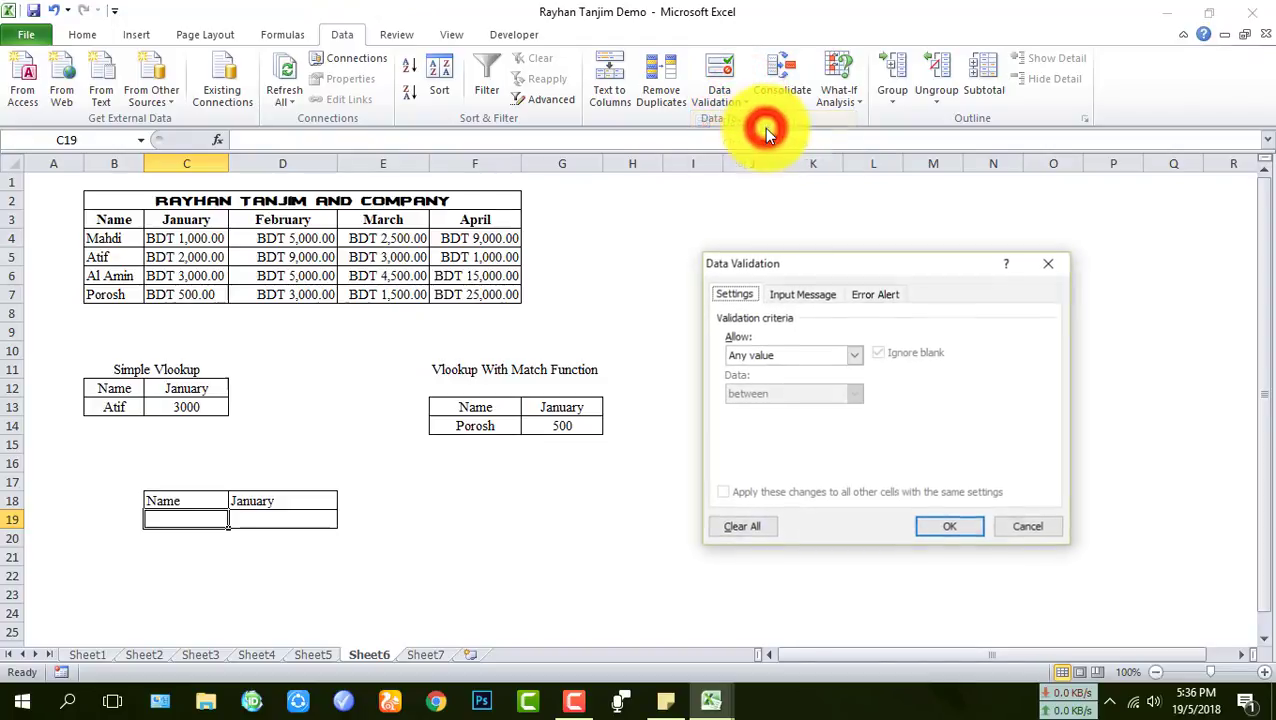
pyautogui.click(855, 353)
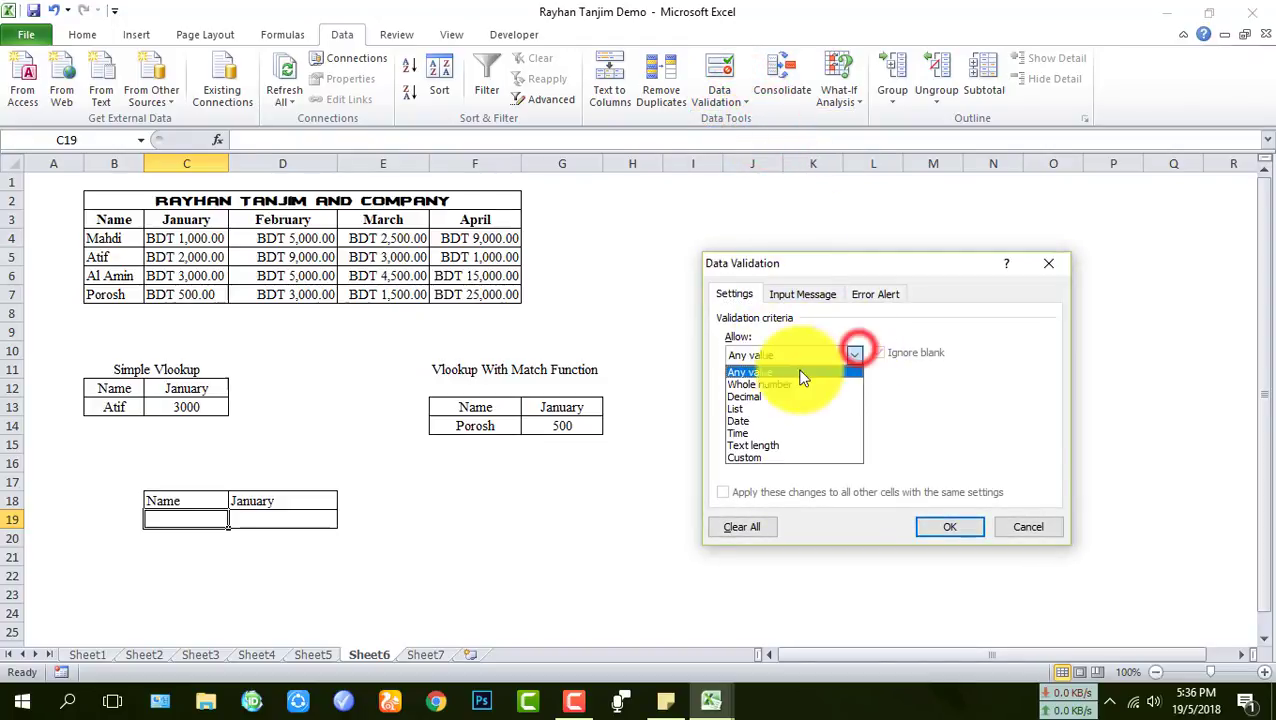
pyautogui.click(740, 409)
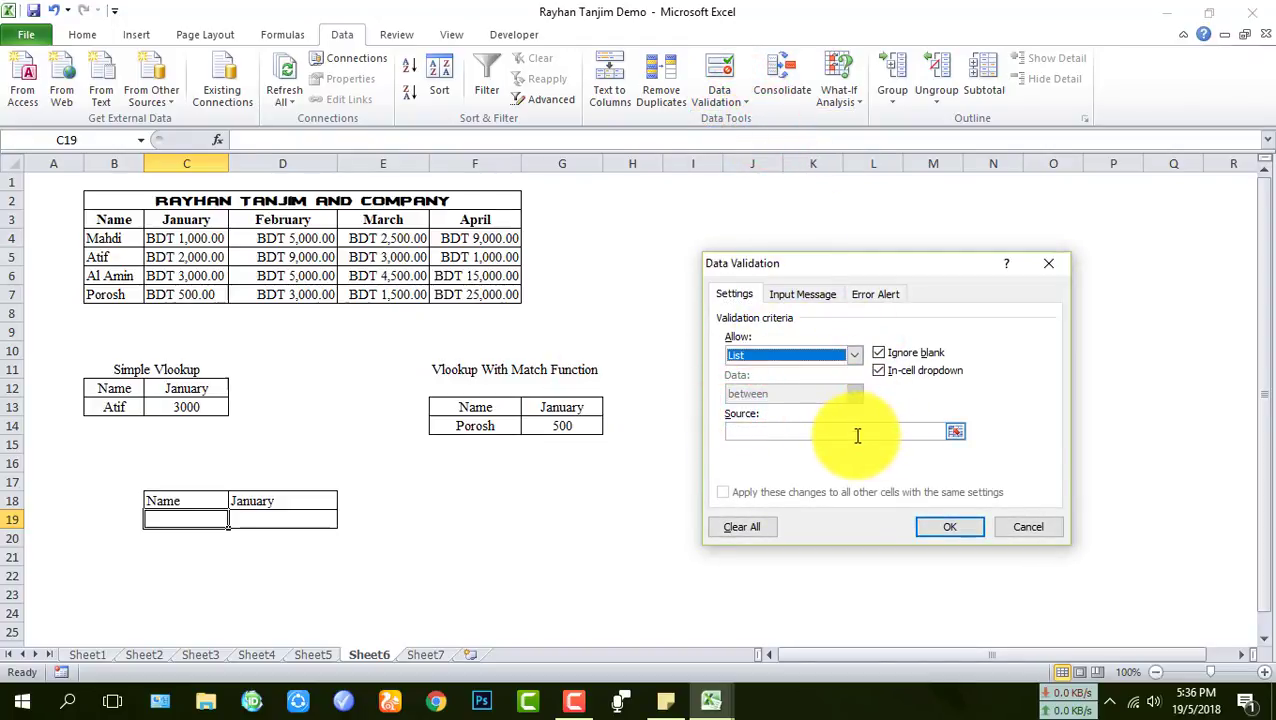
pyautogui.click(854, 432)
pyautogui.moveTo(116, 240); pyautogui.dragTo(104, 296)
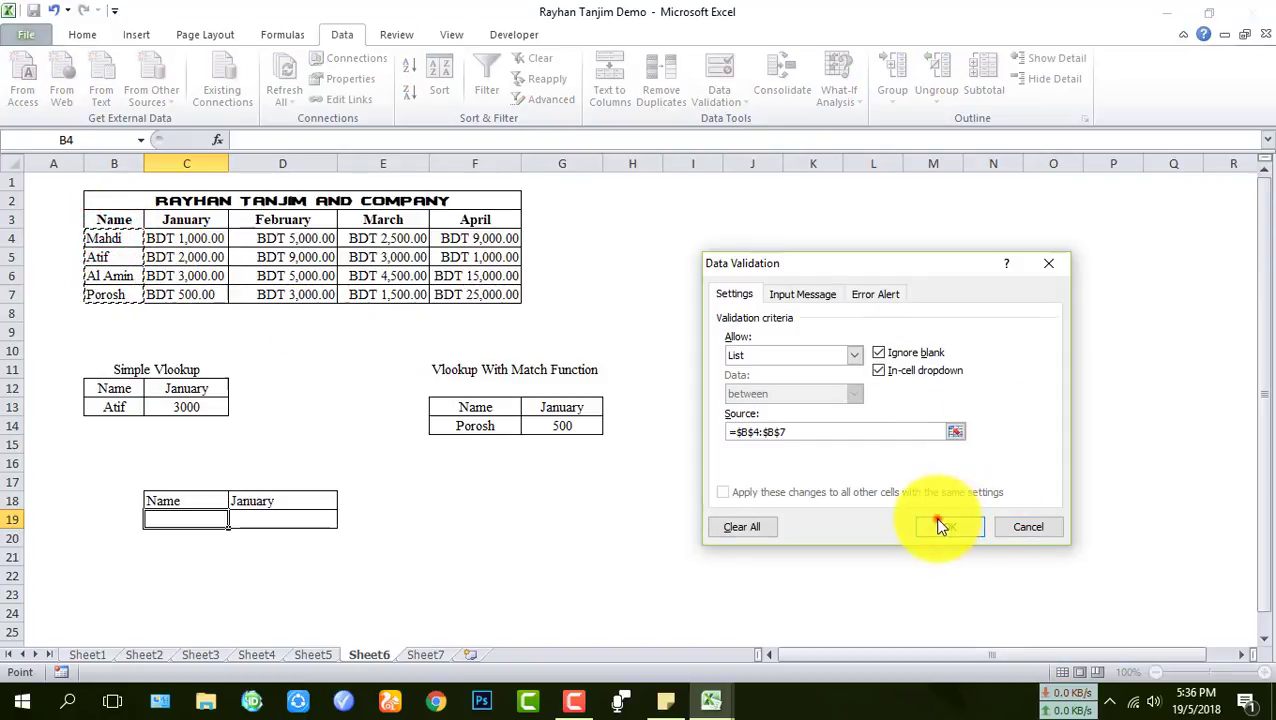
pyautogui.click(949, 526)
pyautogui.click(933, 519)
pyautogui.click(176, 519)
# - Choose Atif from C19's new name dropdown
pyautogui.click(236, 520)
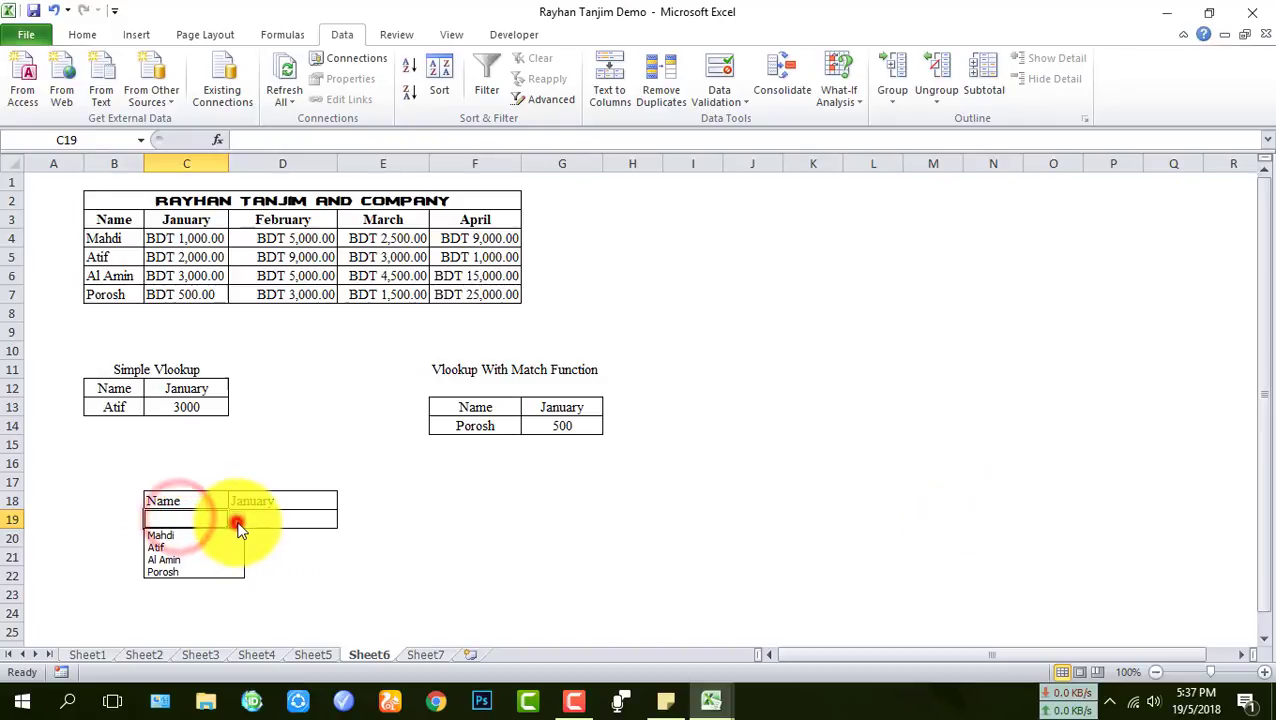
pyautogui.click(176, 546)
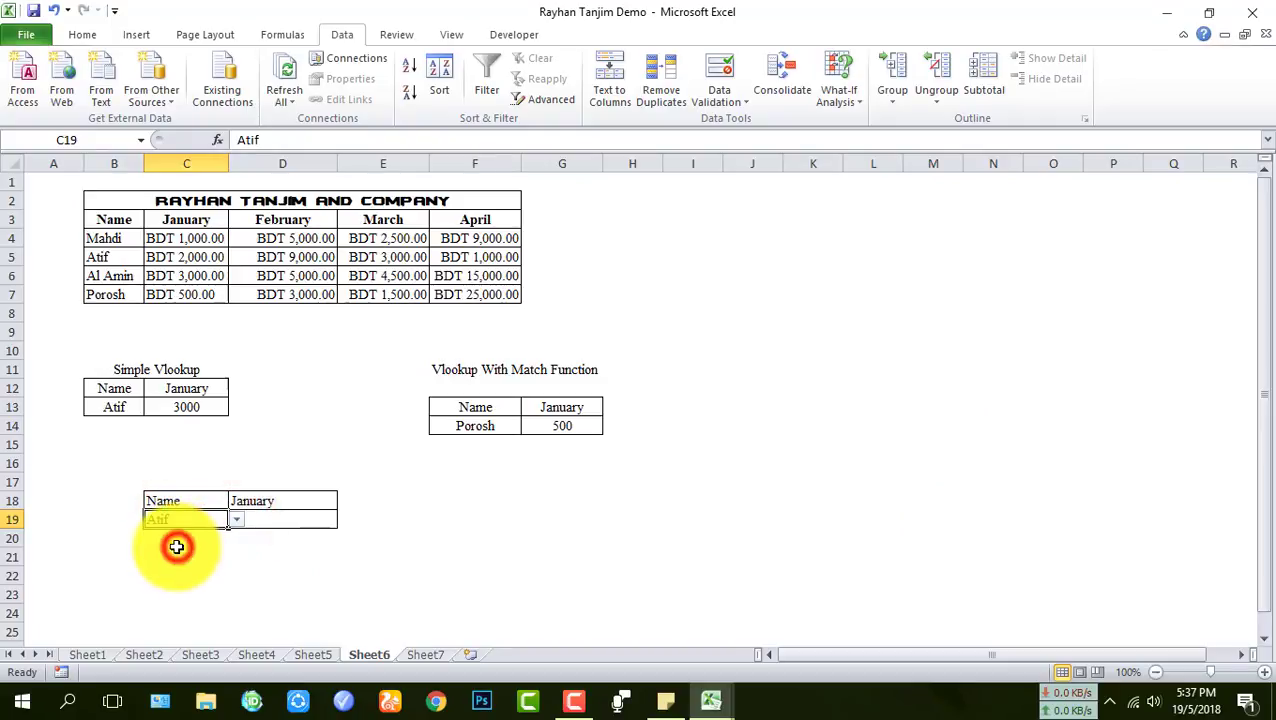
pyautogui.click(340, 530)
# - Begin a VLOOKUP formula in cell D19 of the new table
pyautogui.click(207, 520)
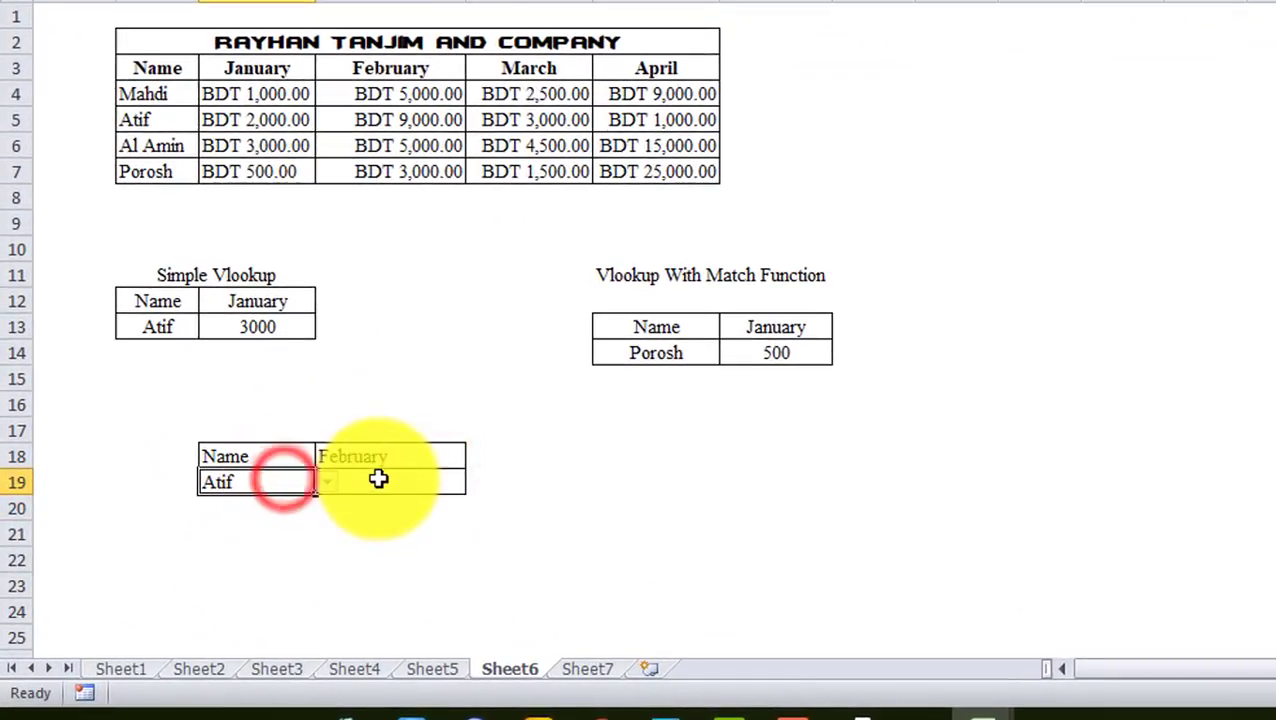
pyautogui.click(378, 479)
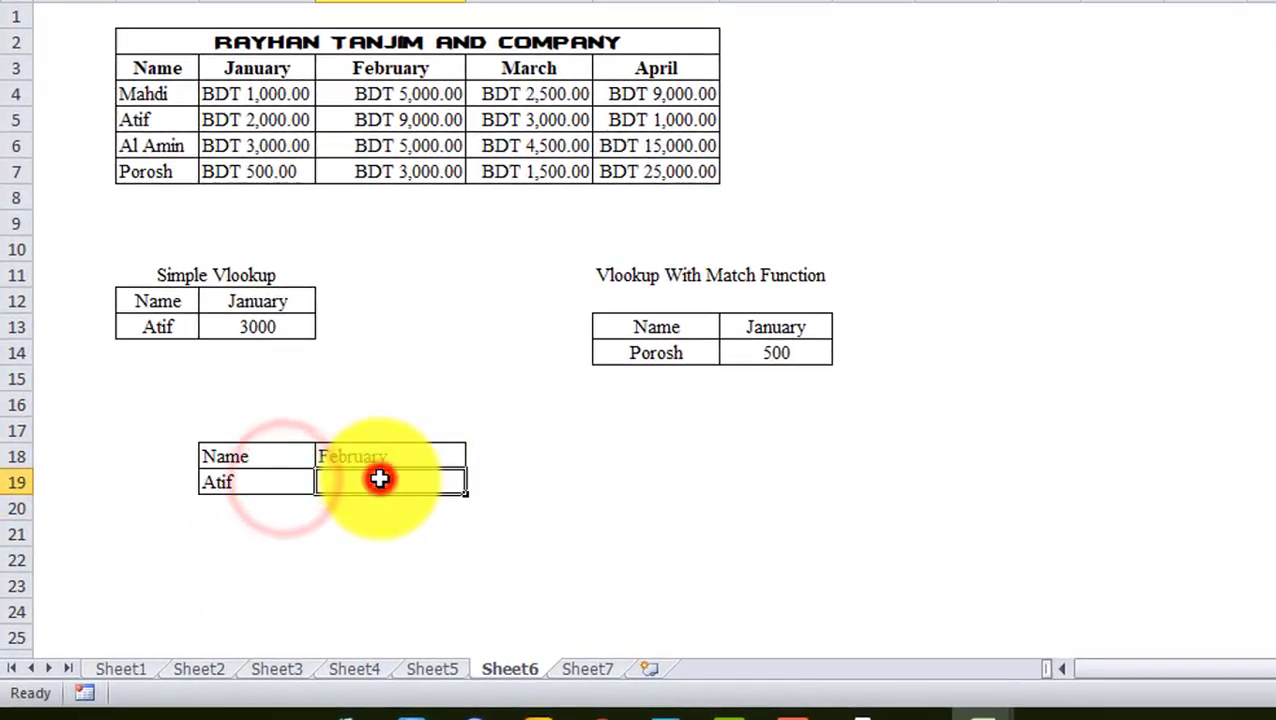
pyautogui.doubleClick(379, 478)
pyautogui.write('=')
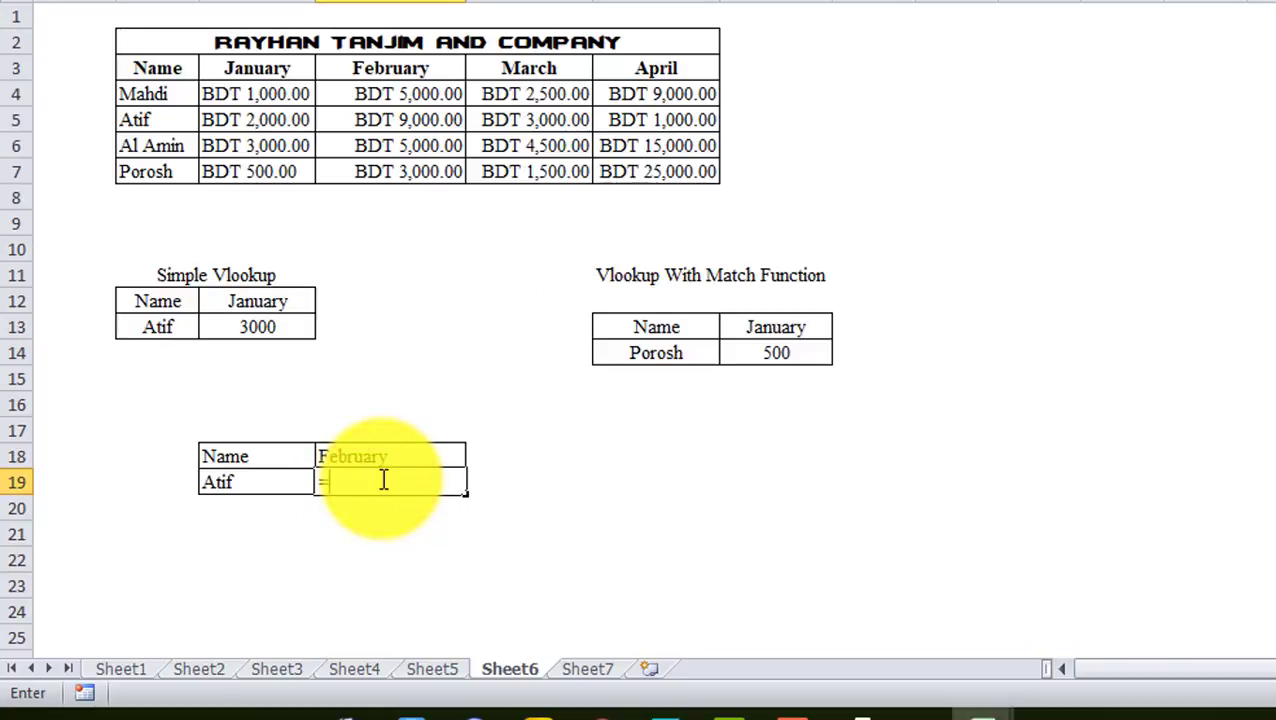
pyautogui.write('va')
pyautogui.press('BackSpace')
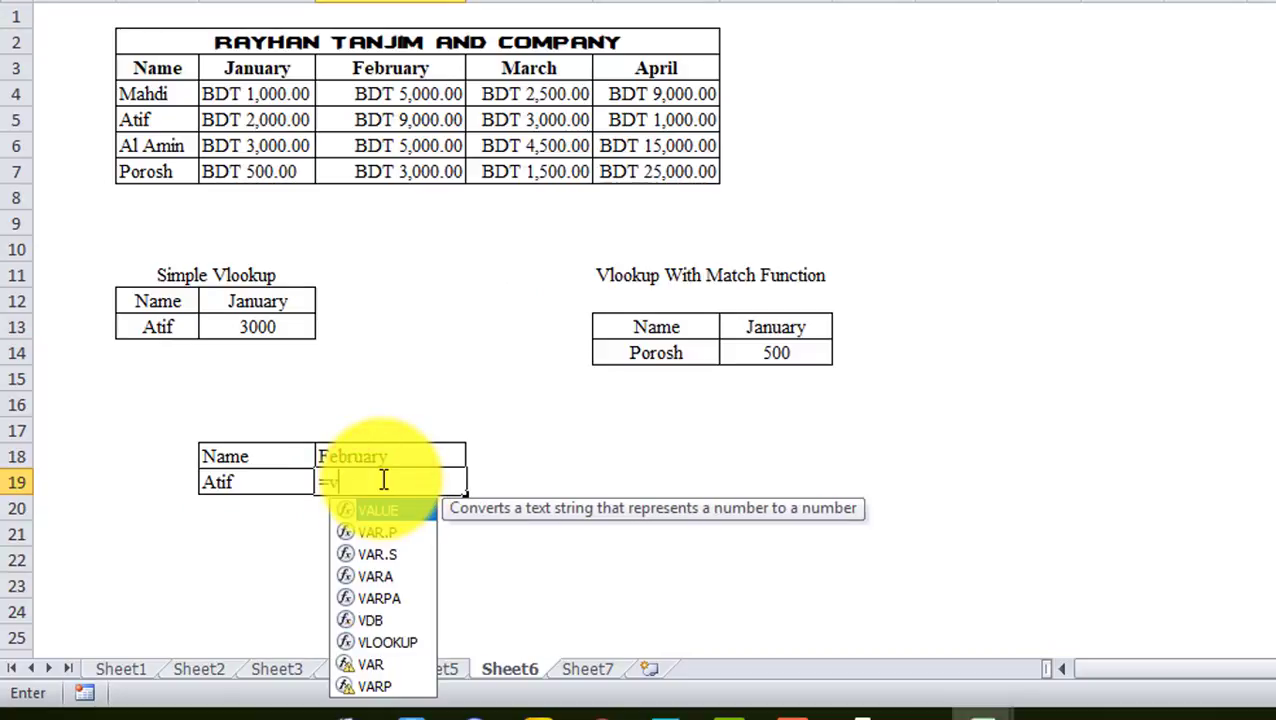
pyautogui.write('l')
pyautogui.press('Tab')
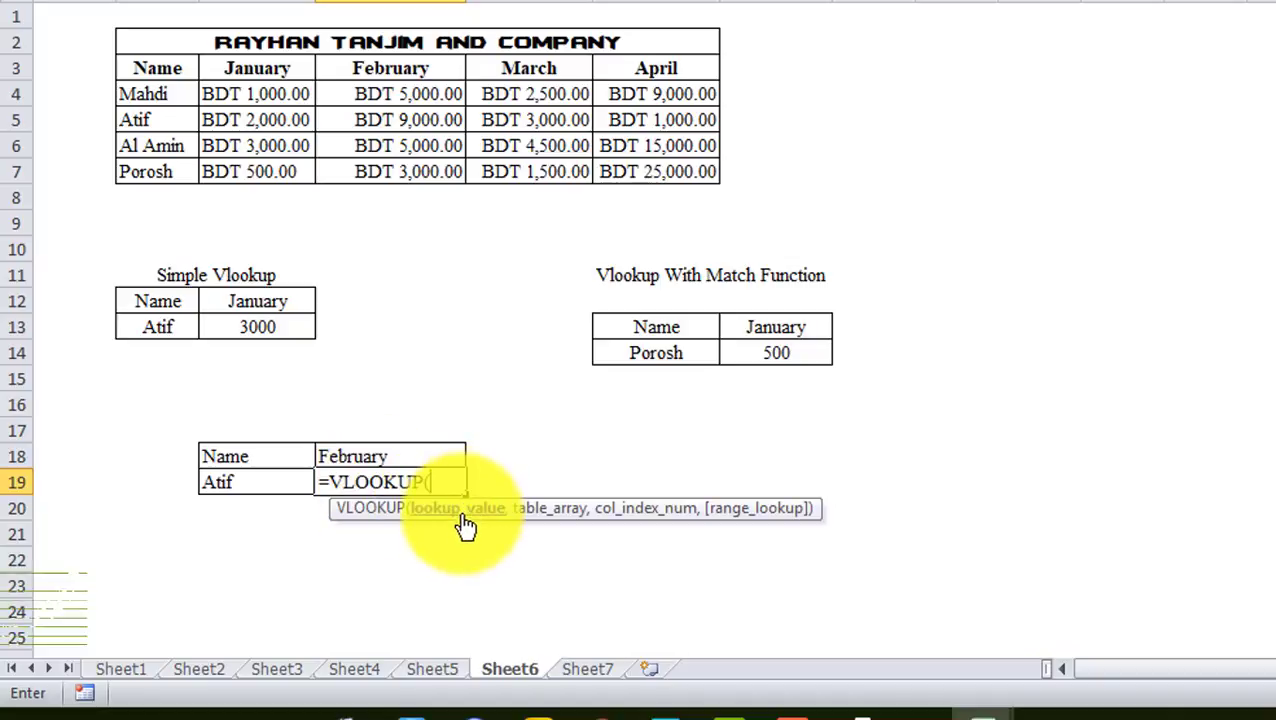
# - Complete =VLOOKUP(C19,B3:F7,3,0) in D19 so it returns Atif's February value, 9000
pyautogui.click(260, 485)
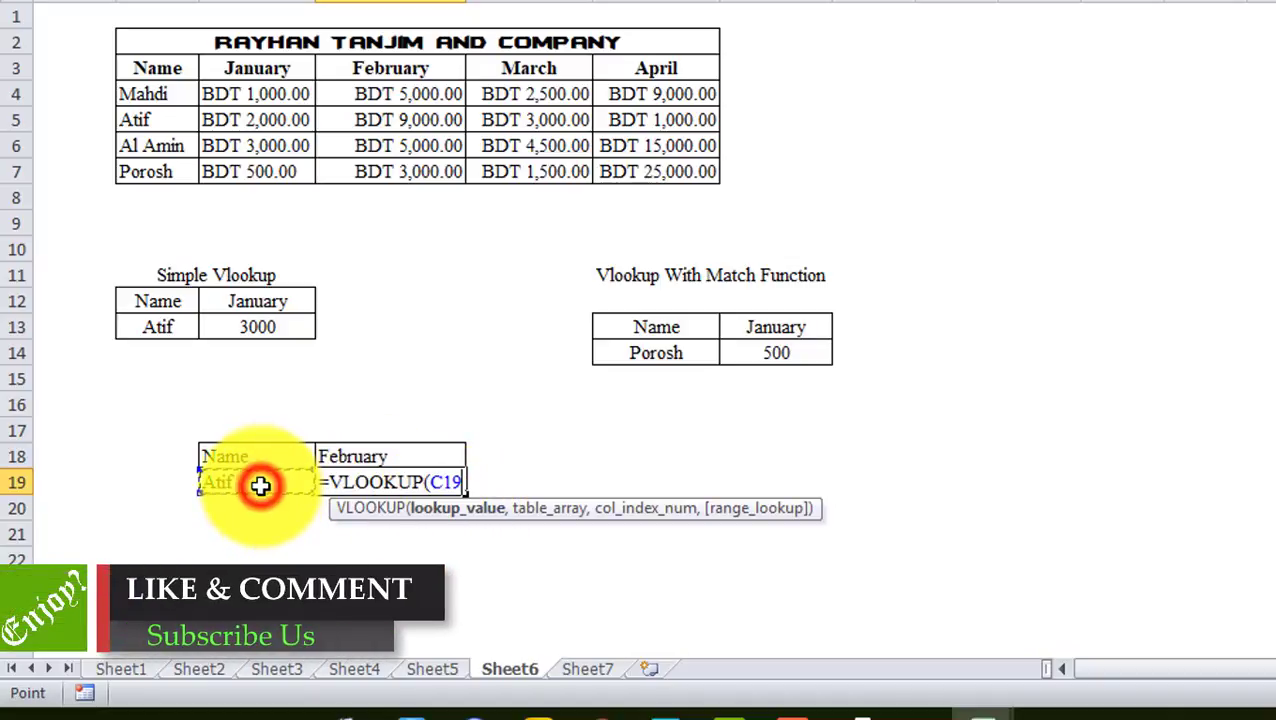
pyautogui.write(',')
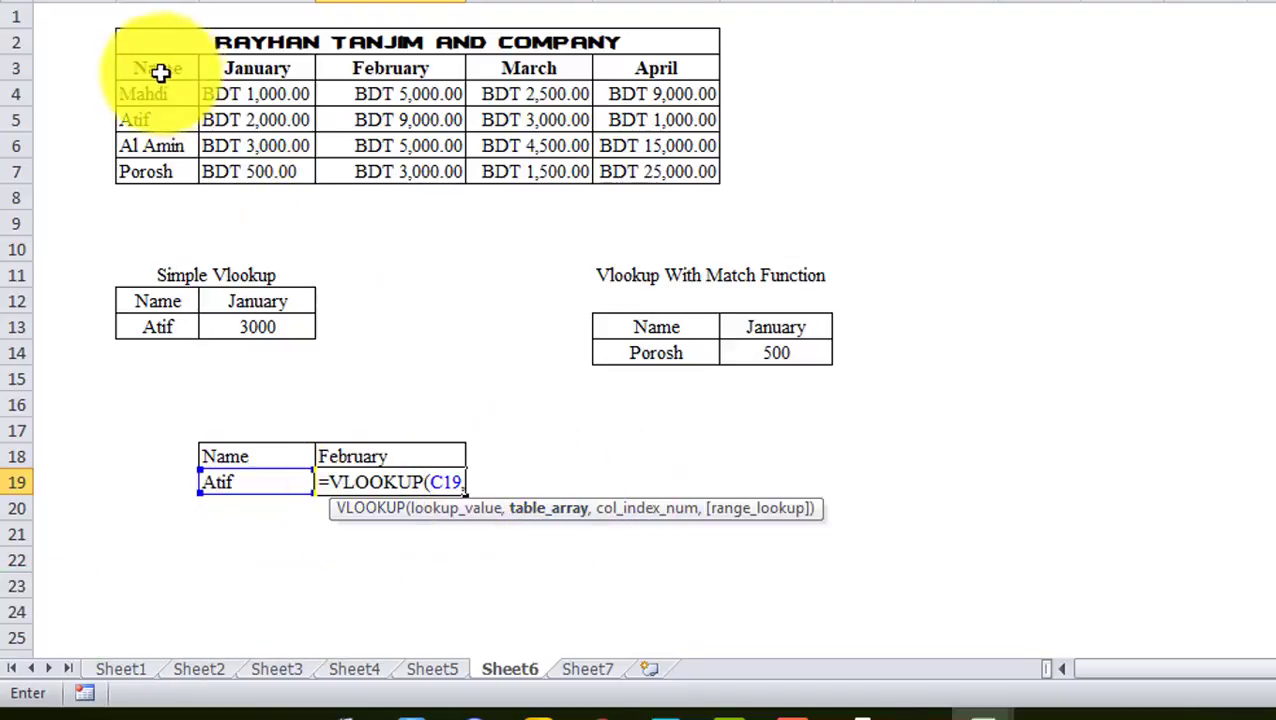
pyautogui.moveTo(150, 68); pyautogui.dragTo(688, 168)
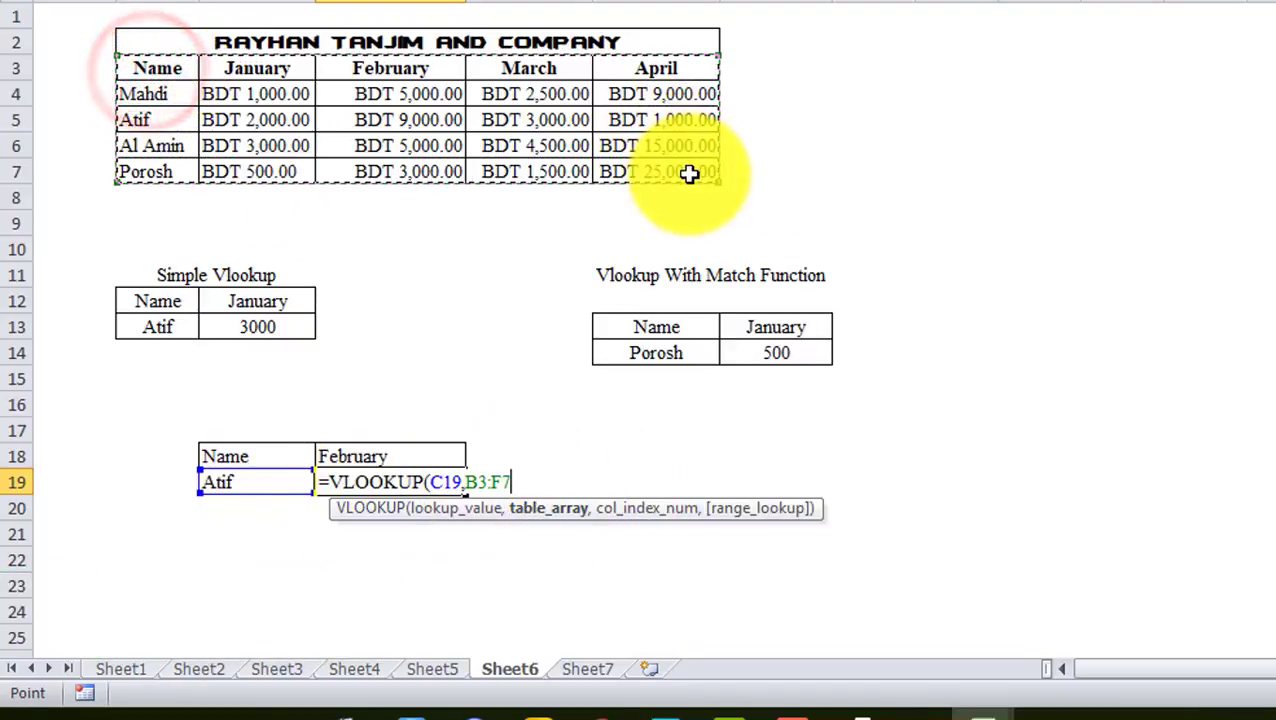
pyautogui.write(',3')
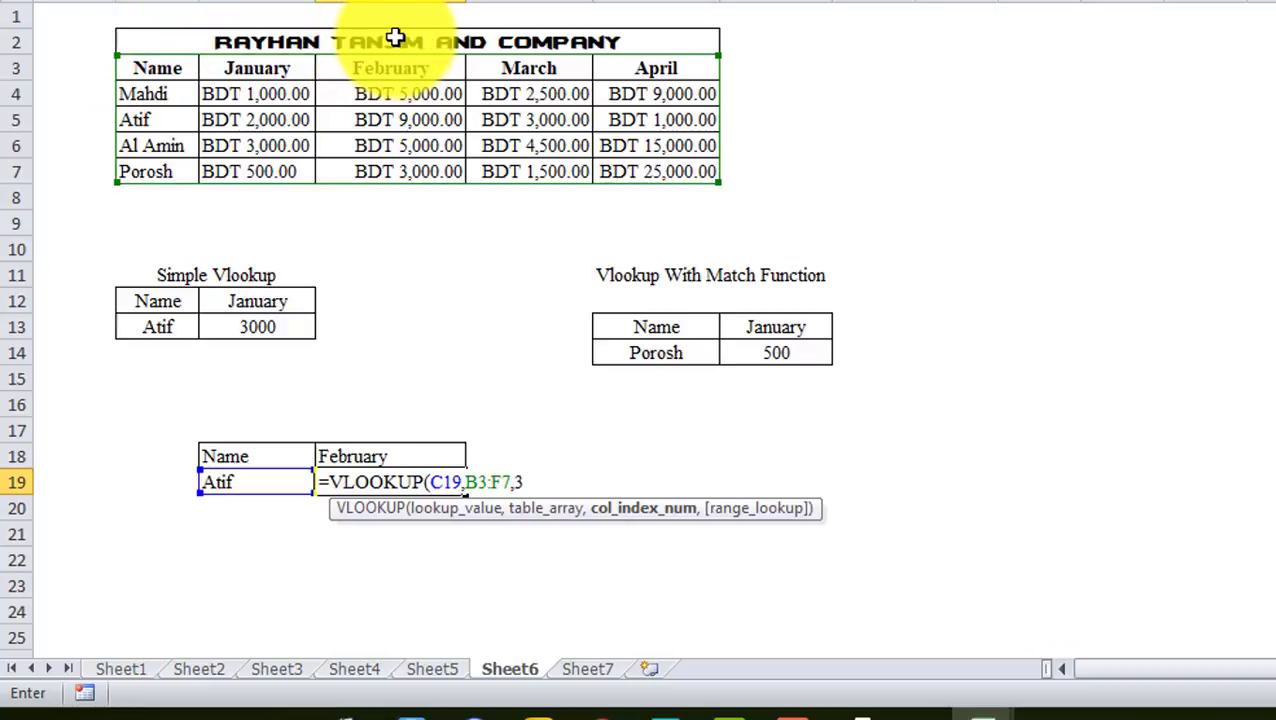
pyautogui.write(',')
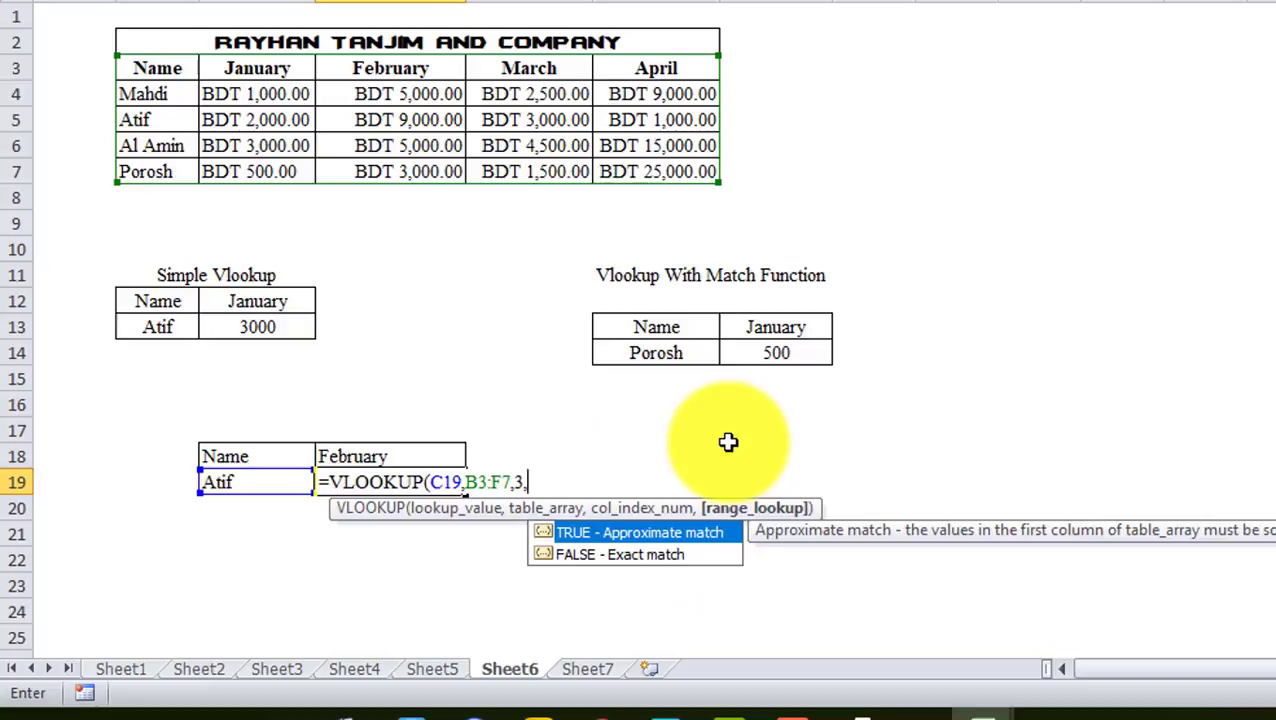
pyautogui.write(')')
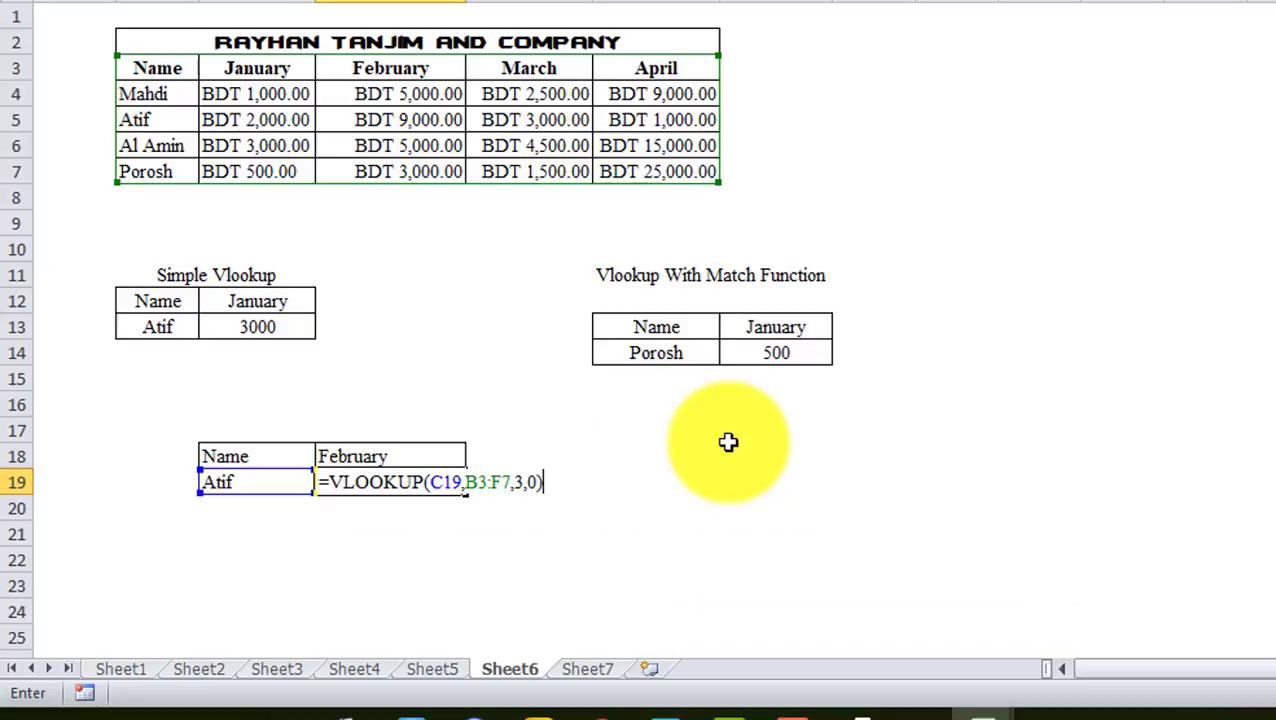
pyautogui.press('Return')
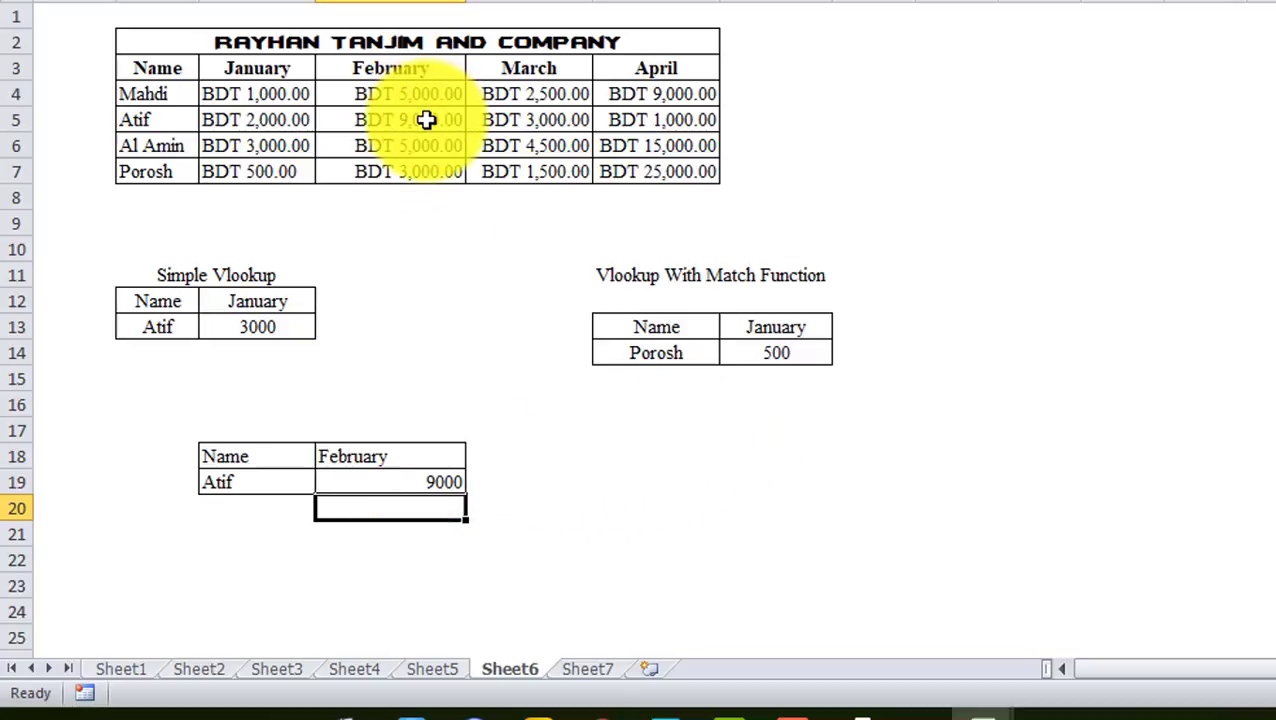
pyautogui.click(408, 454)
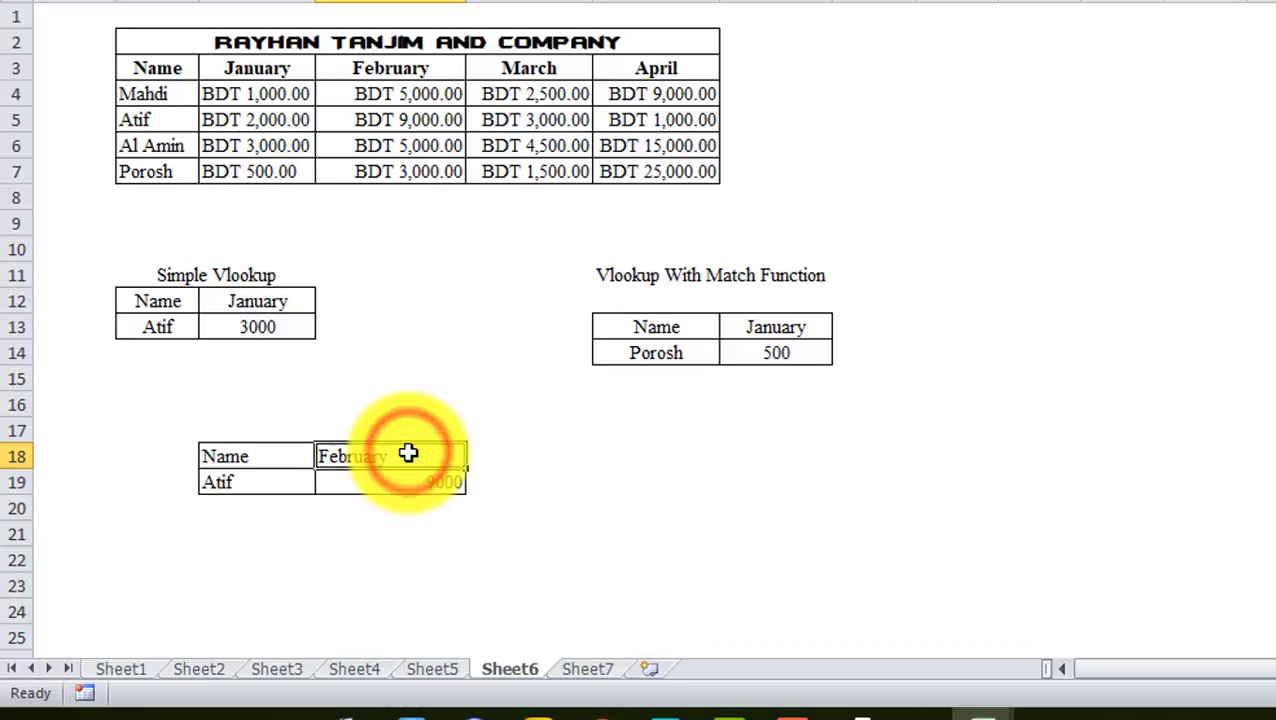
# - Change the heading to March and set D19's VLOOKUP column index to 4, returning 3000
pyautogui.write('March')
pyautogui.press('Return')
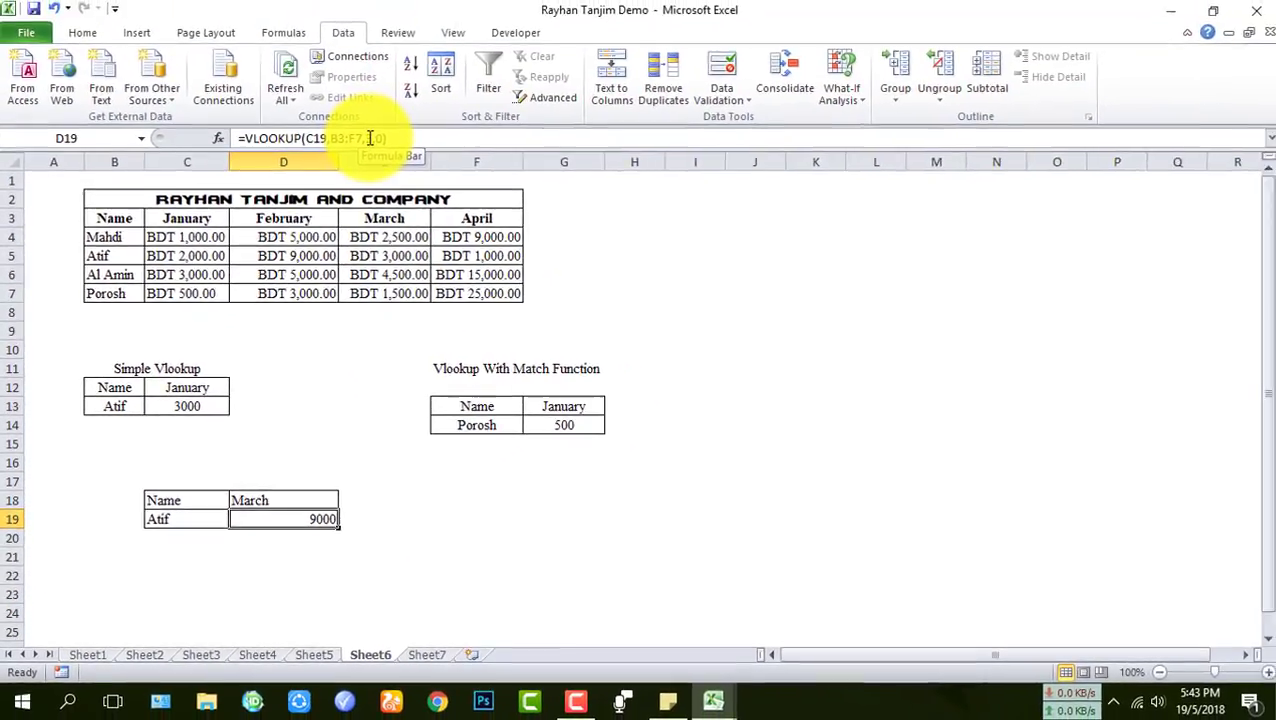
pyautogui.click(372, 140)
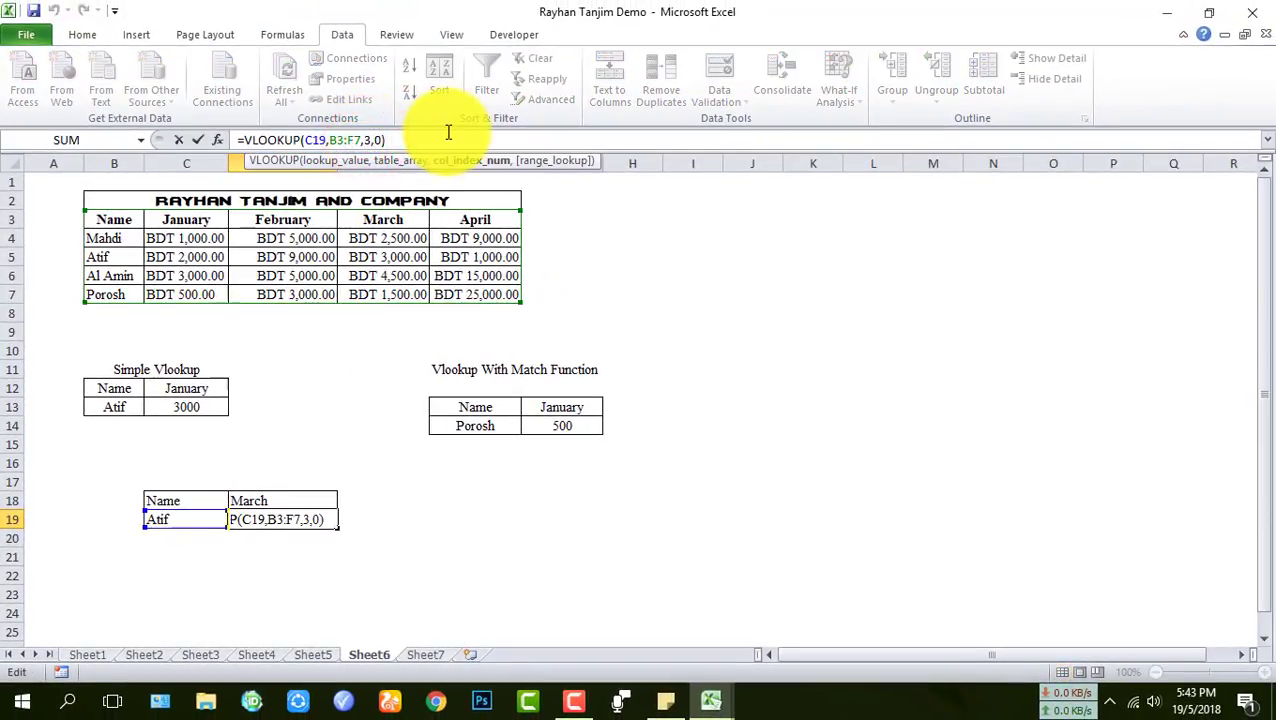
pyautogui.press('BackSpace')
pyautogui.press('Return')
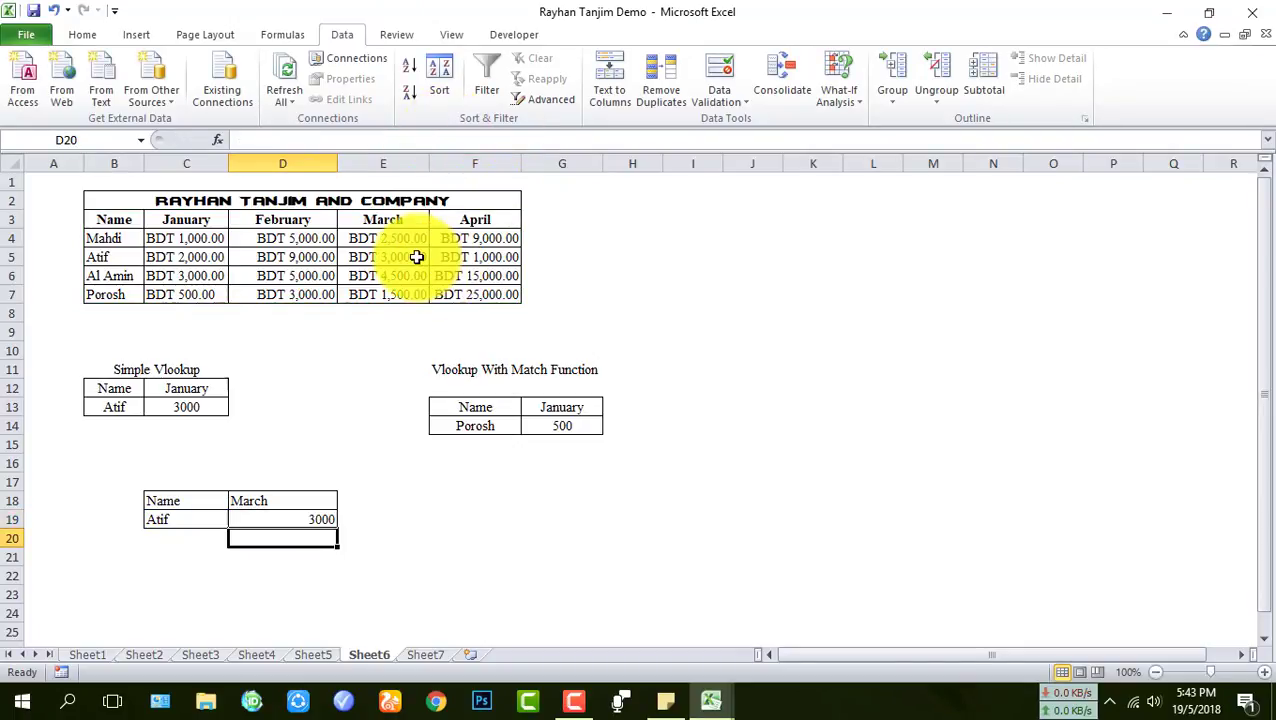
pyautogui.click(412, 257)
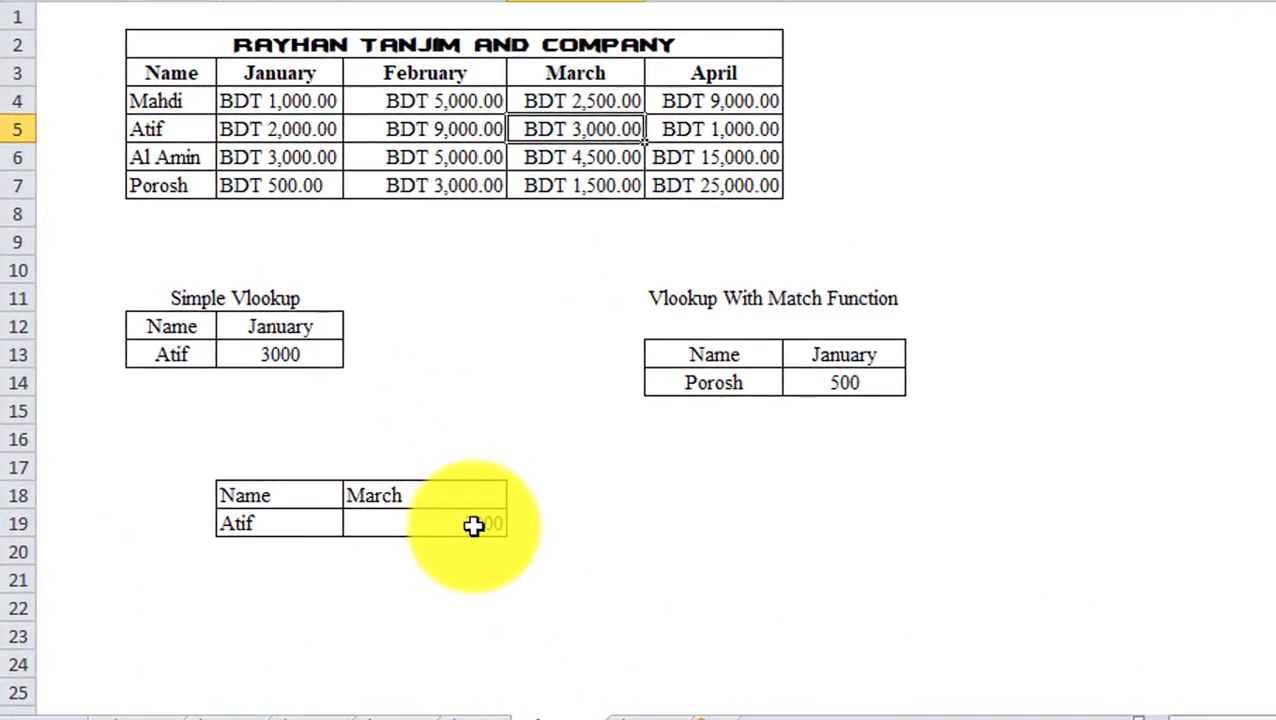
pyautogui.doubleClick(473, 525)
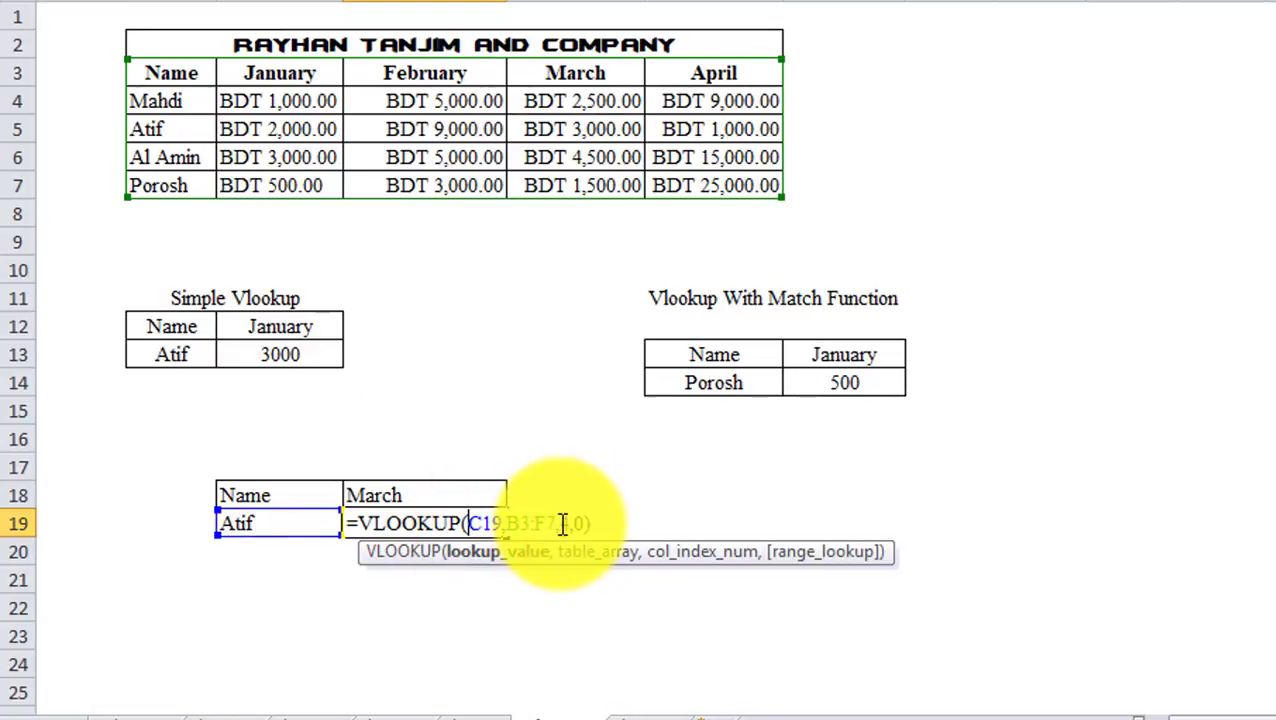
# - Replace D19's fixed column index with MATCH(D18,B3:F3,0), still returning 3000
pyautogui.click(560, 524)
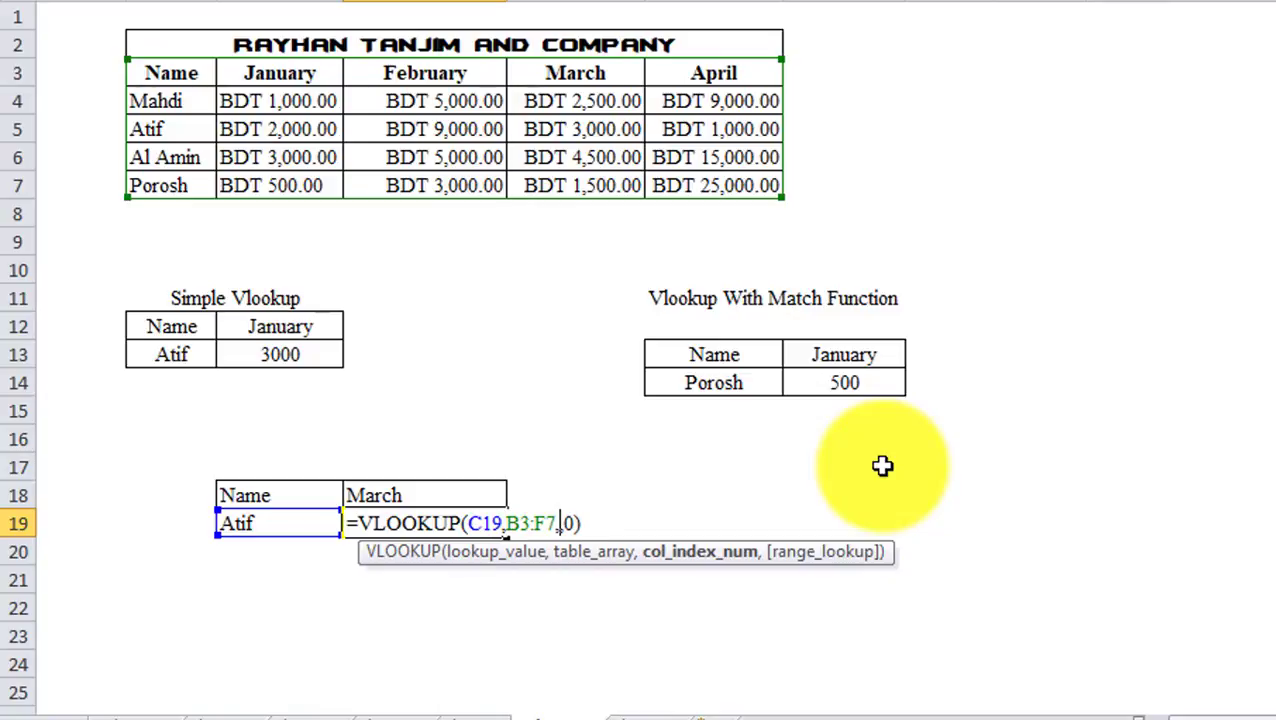
pyautogui.write('ma')
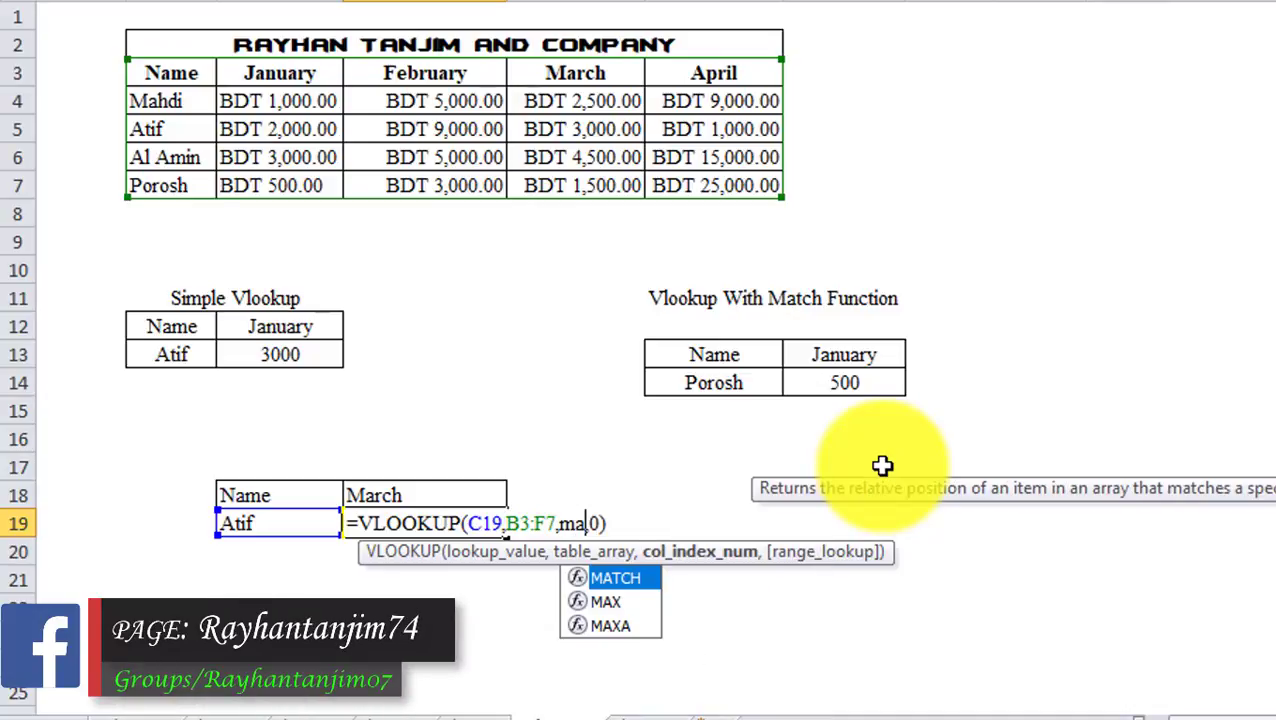
pyautogui.write('tch(')
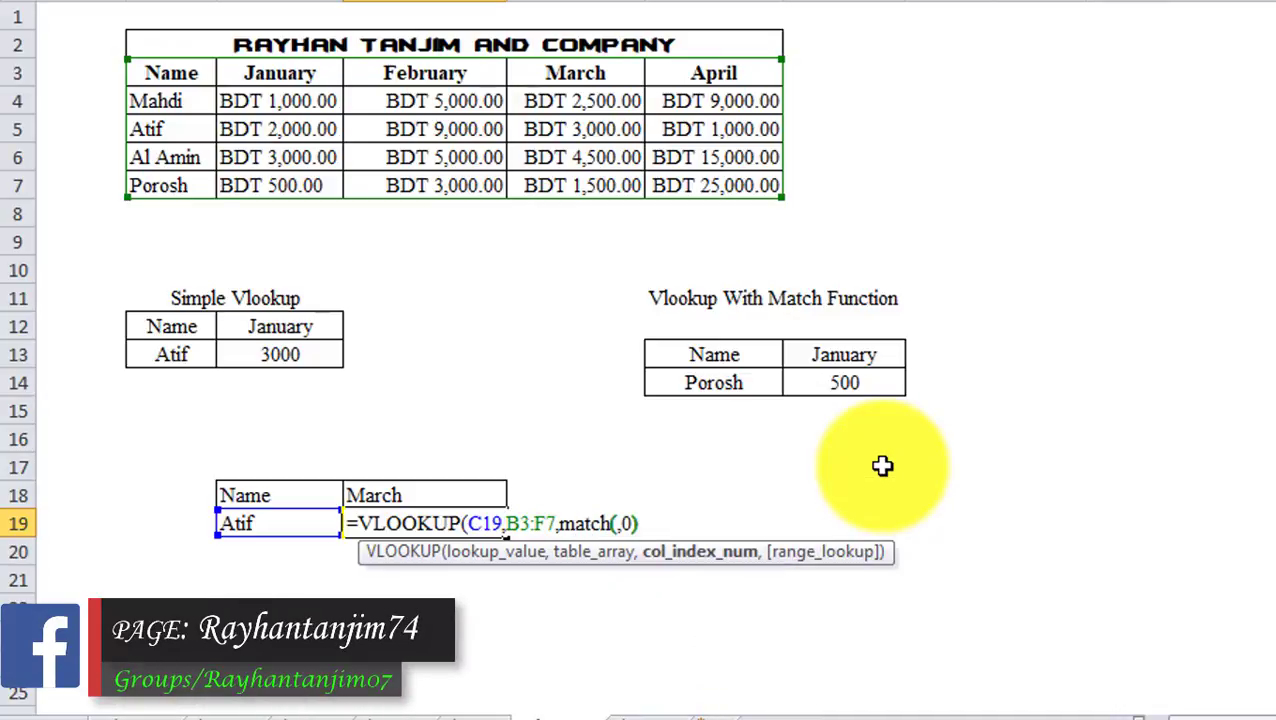
pyautogui.press('Left')
pyautogui.press('Left')
pyautogui.press('Left')
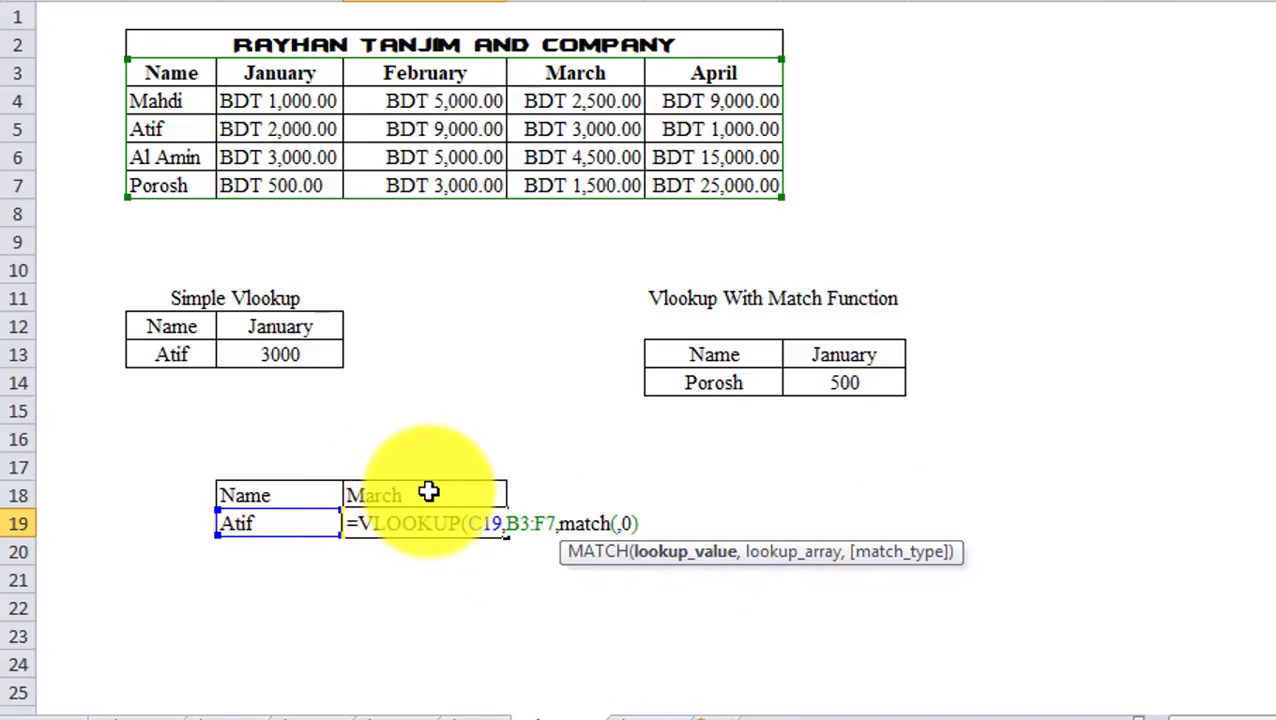
pyautogui.click(428, 491)
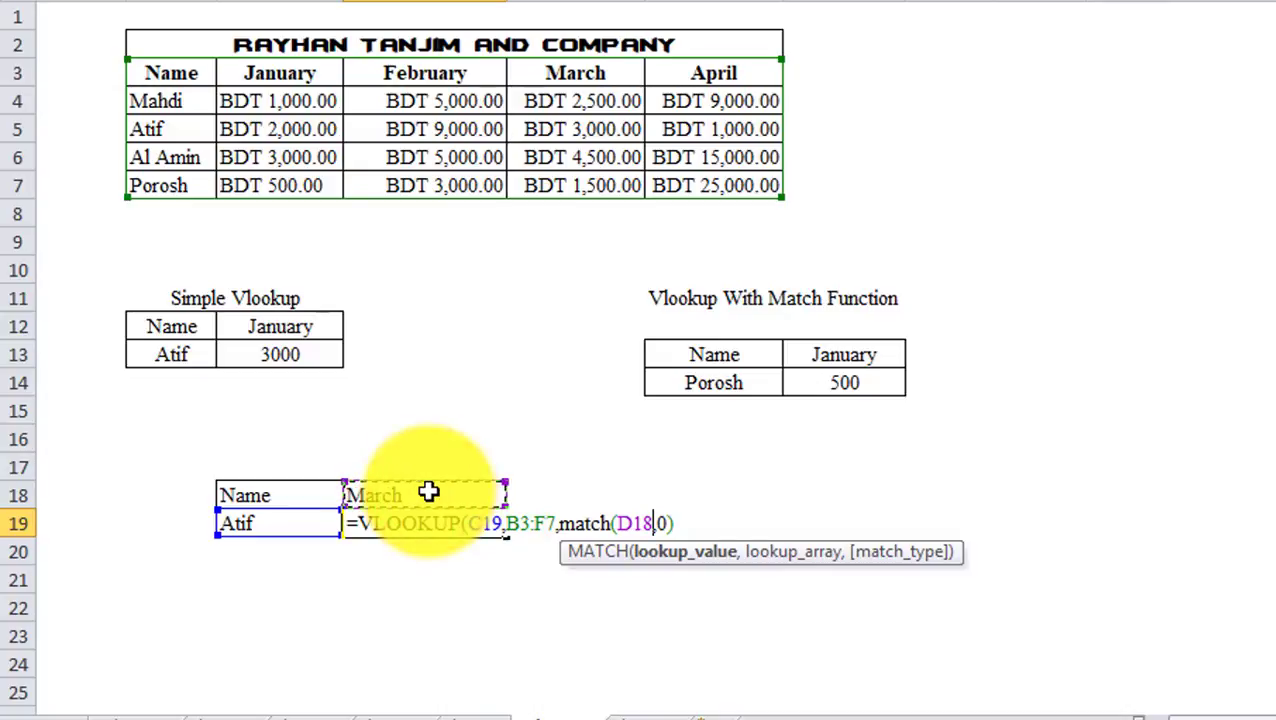
pyautogui.write(',')
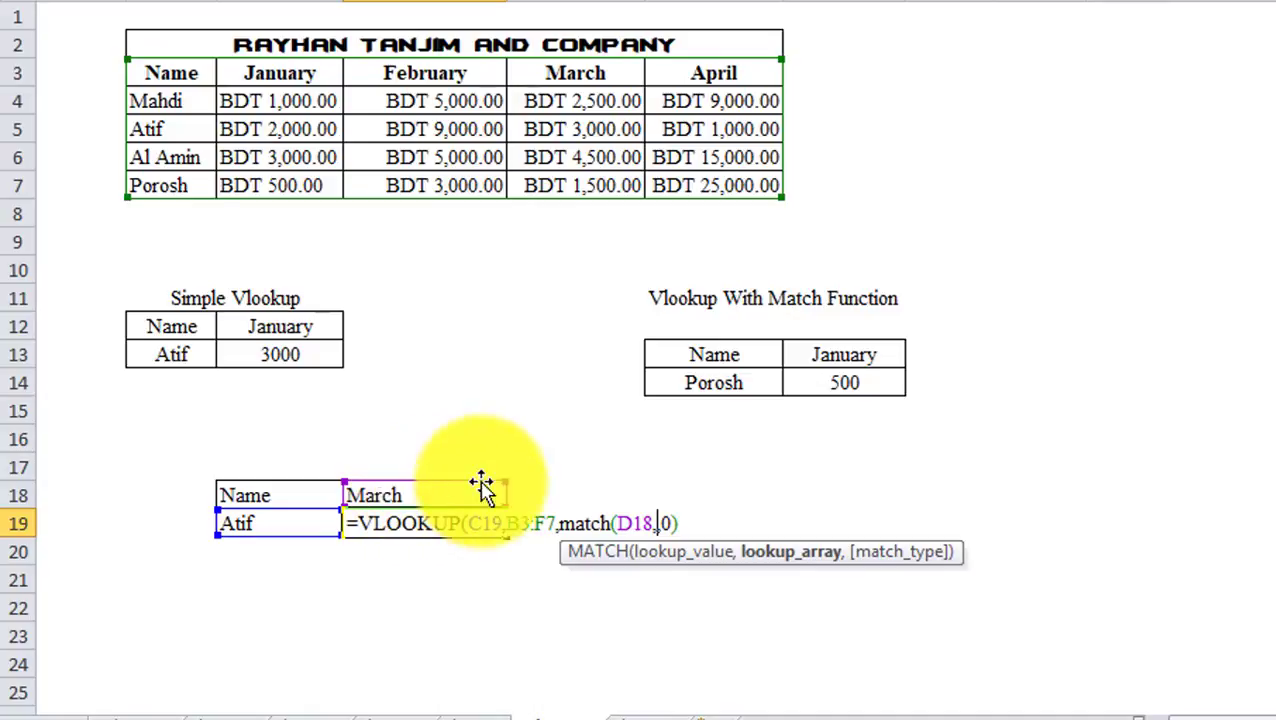
pyautogui.moveTo(172, 82); pyautogui.dragTo(724, 88)
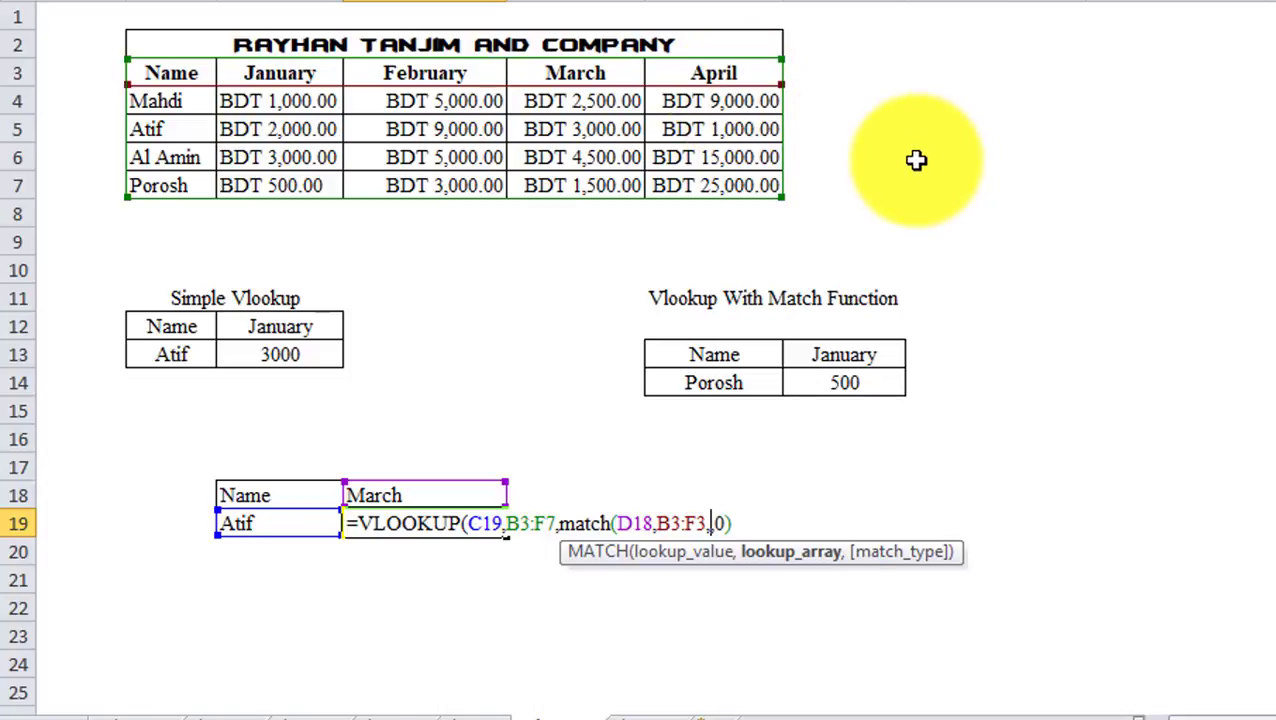
pyautogui.write(',0')
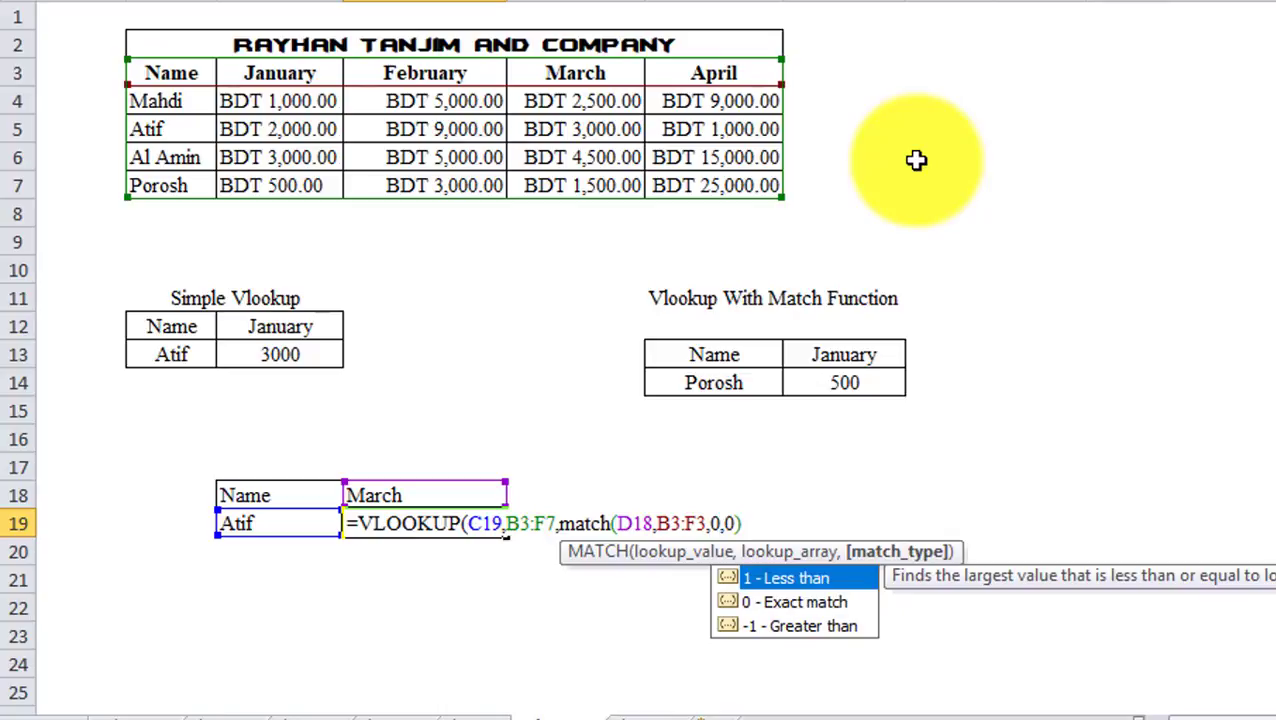
pyautogui.write(')')
pyautogui.press('Return')
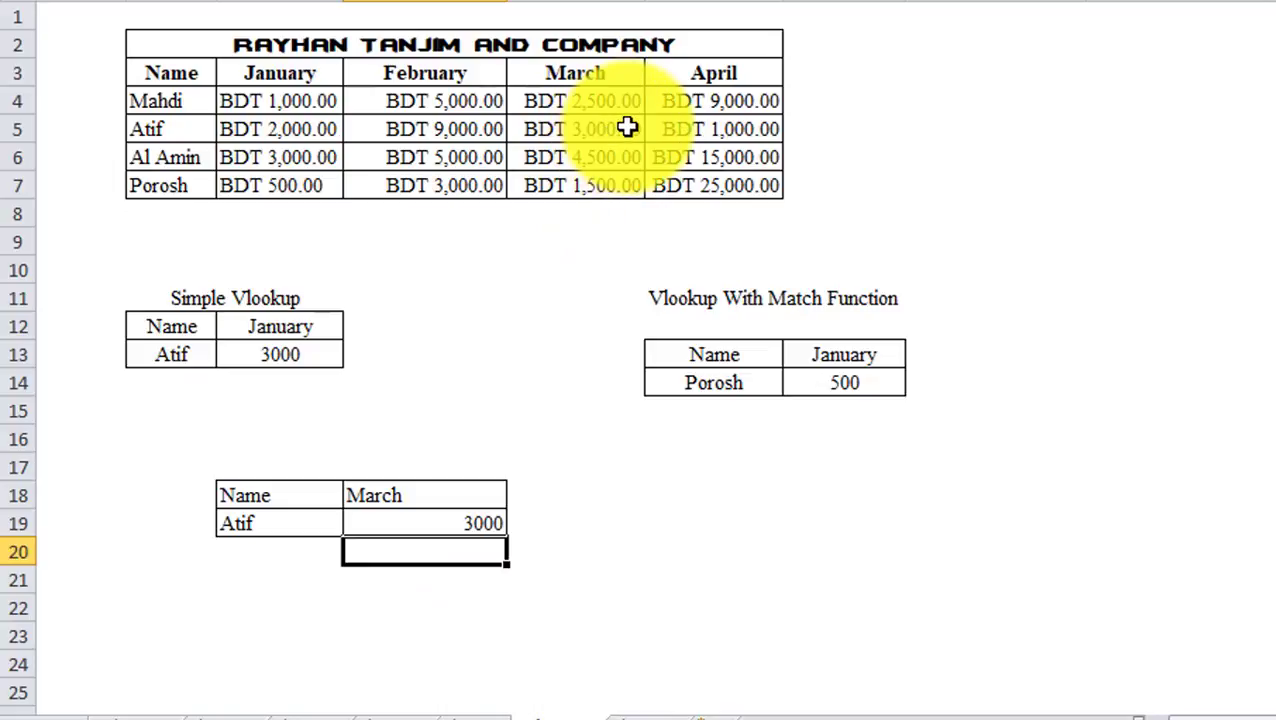
# - Enter April, then January, in month heading D18; Atif's lookup returns 1000, then 2000
pyautogui.click(439, 496)
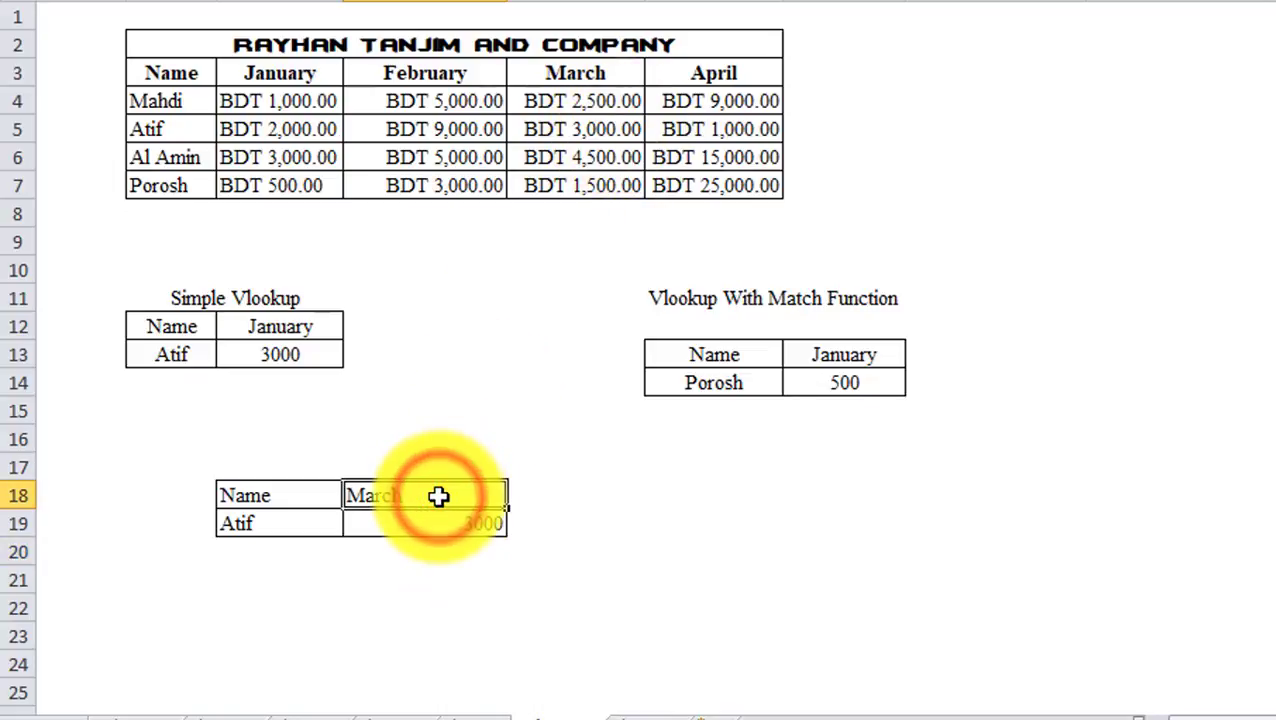
pyautogui.write('april')
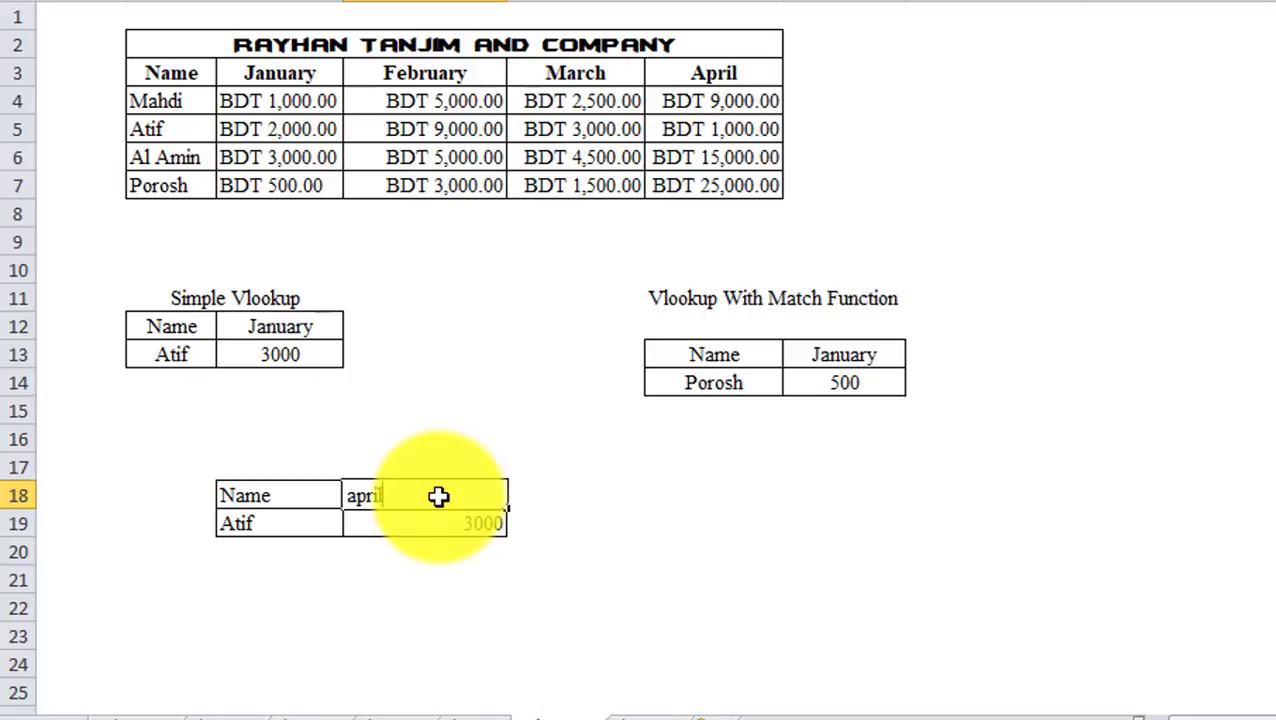
pyautogui.press('Return')
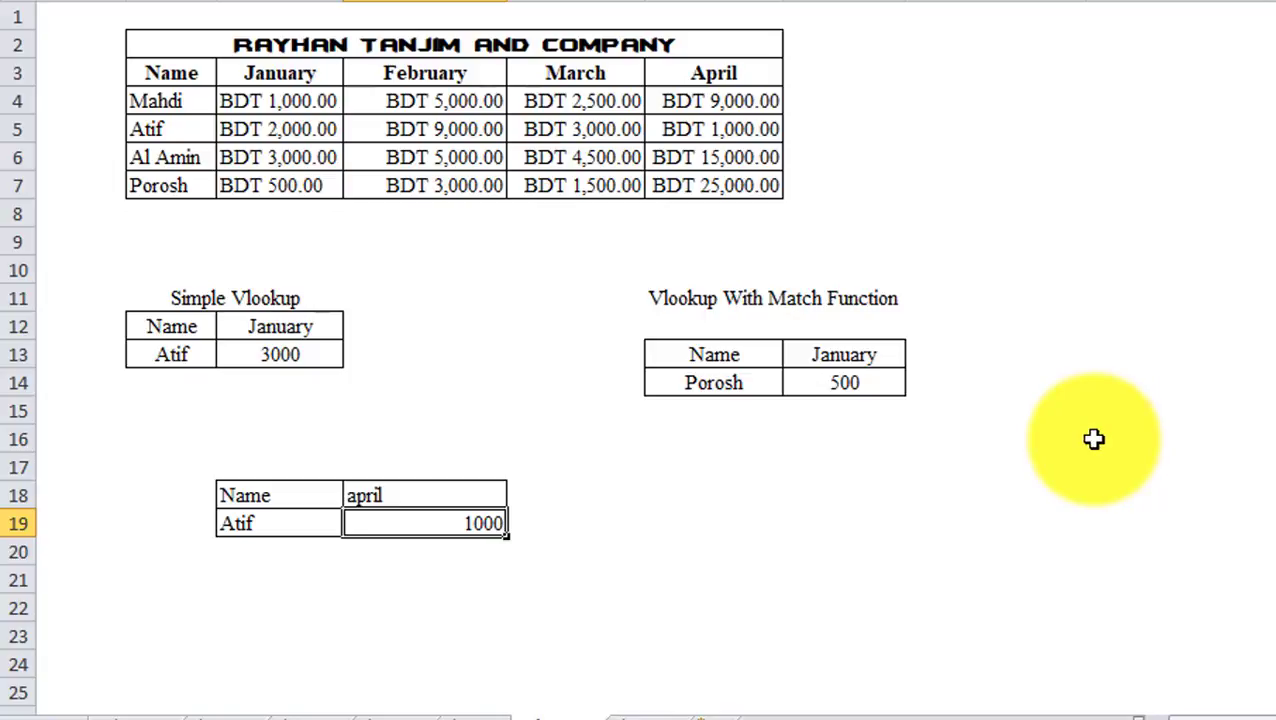
pyautogui.click(444, 486)
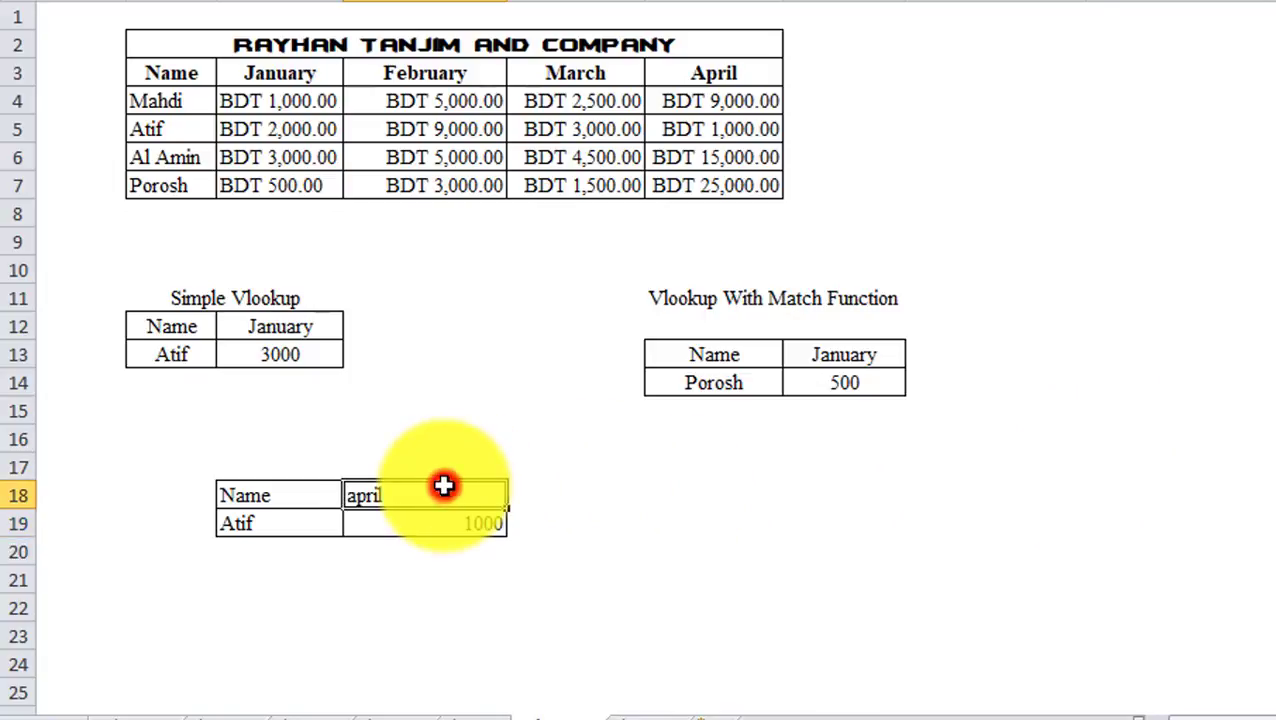
pyautogui.write('January')
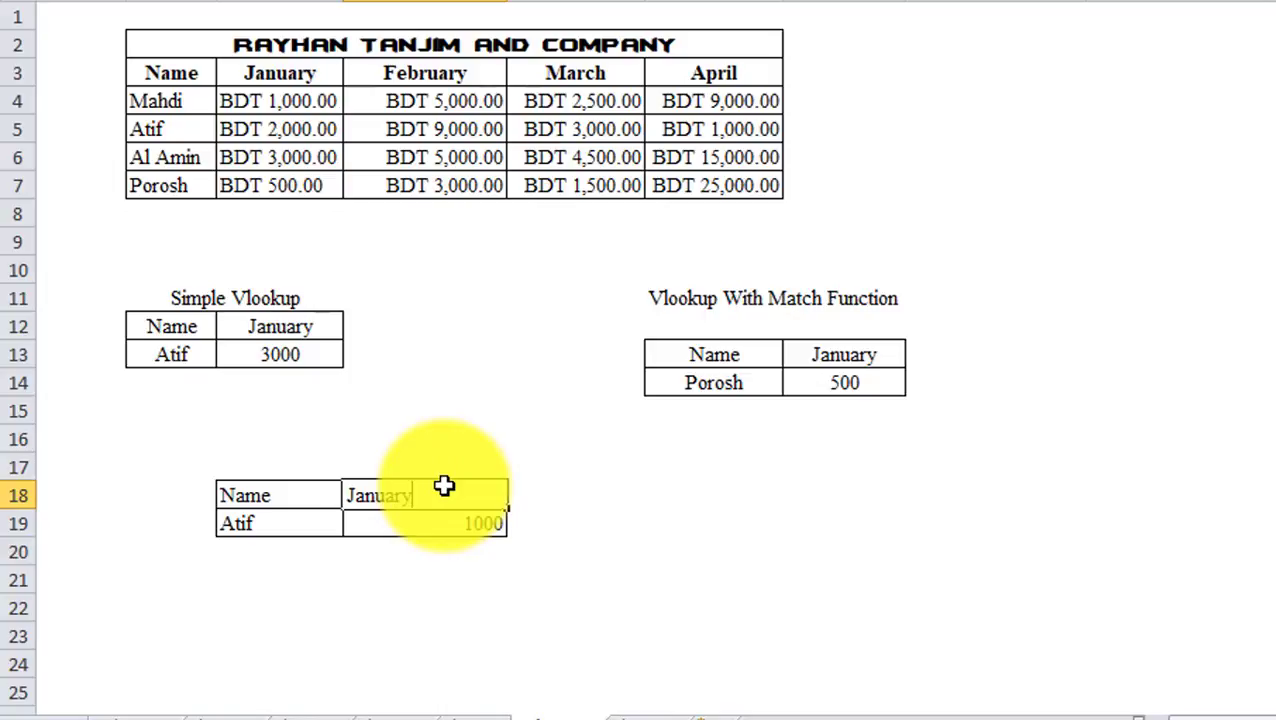
pyautogui.press('Return')
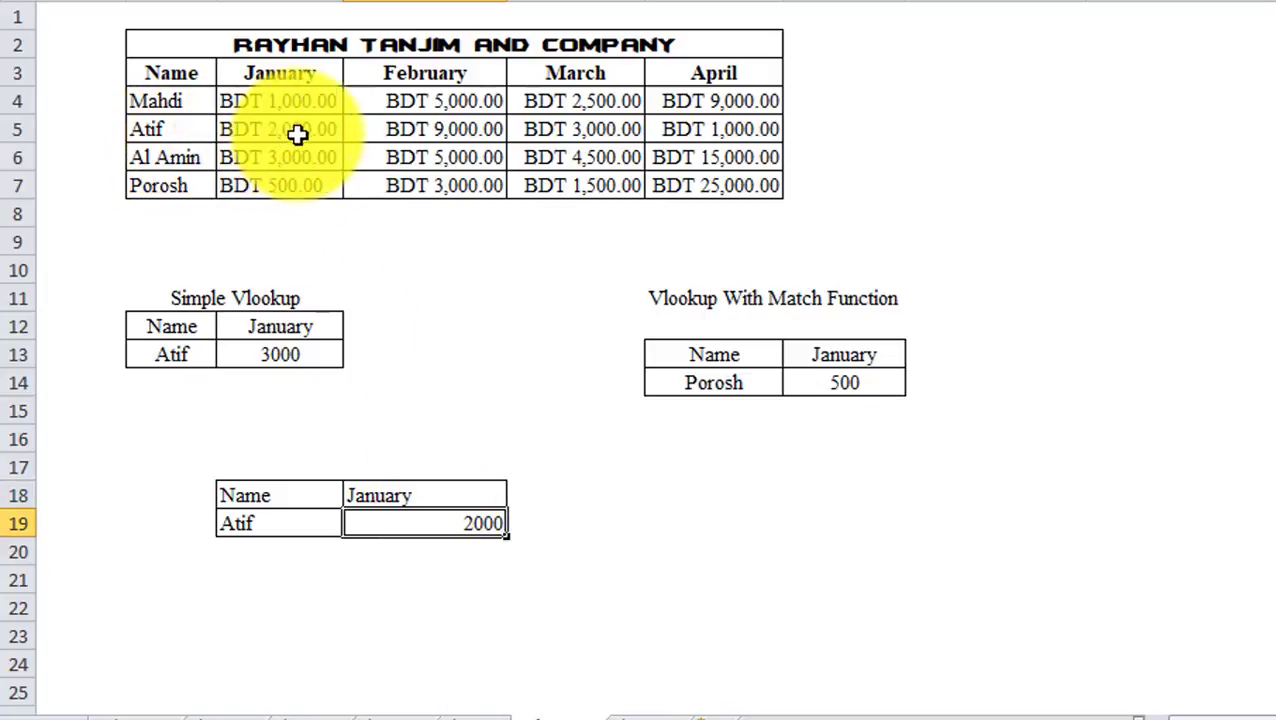
pyautogui.click(481, 491)
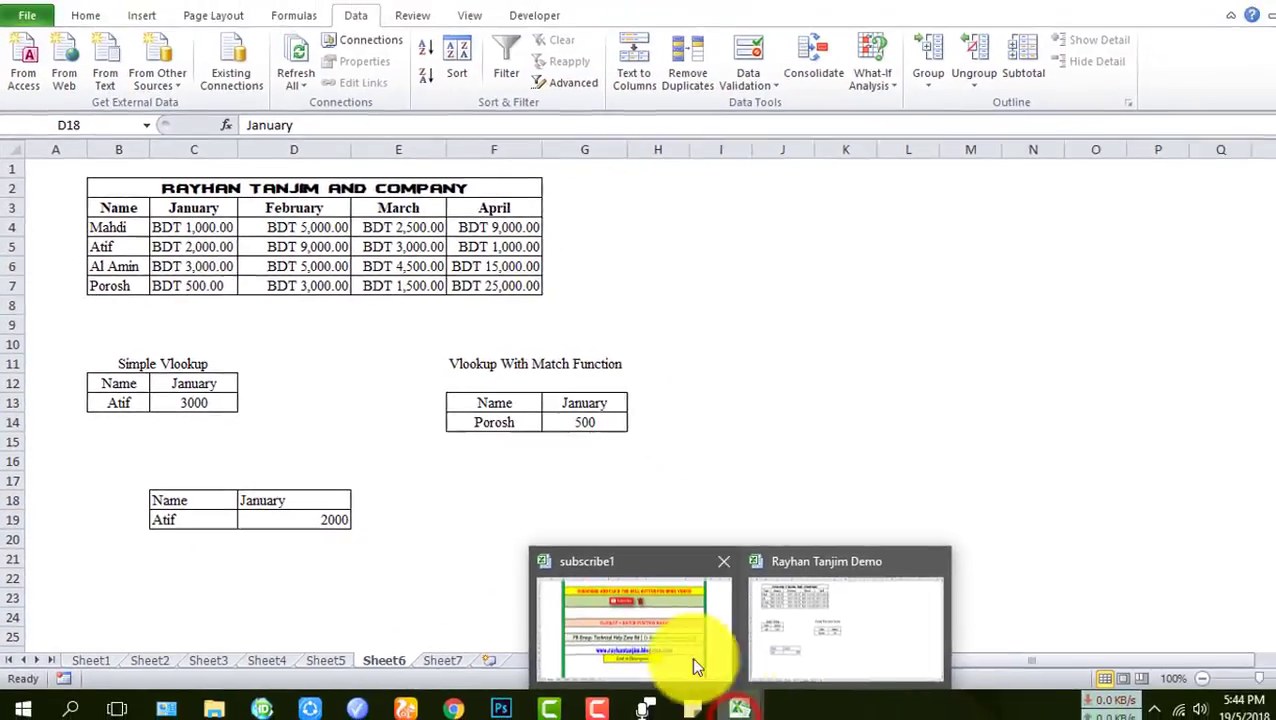
# - Switch to the subscribe1 workbook showing the VLOOKUP + MATCH FUNCTION MAGIC title
pyautogui.click(697, 666)
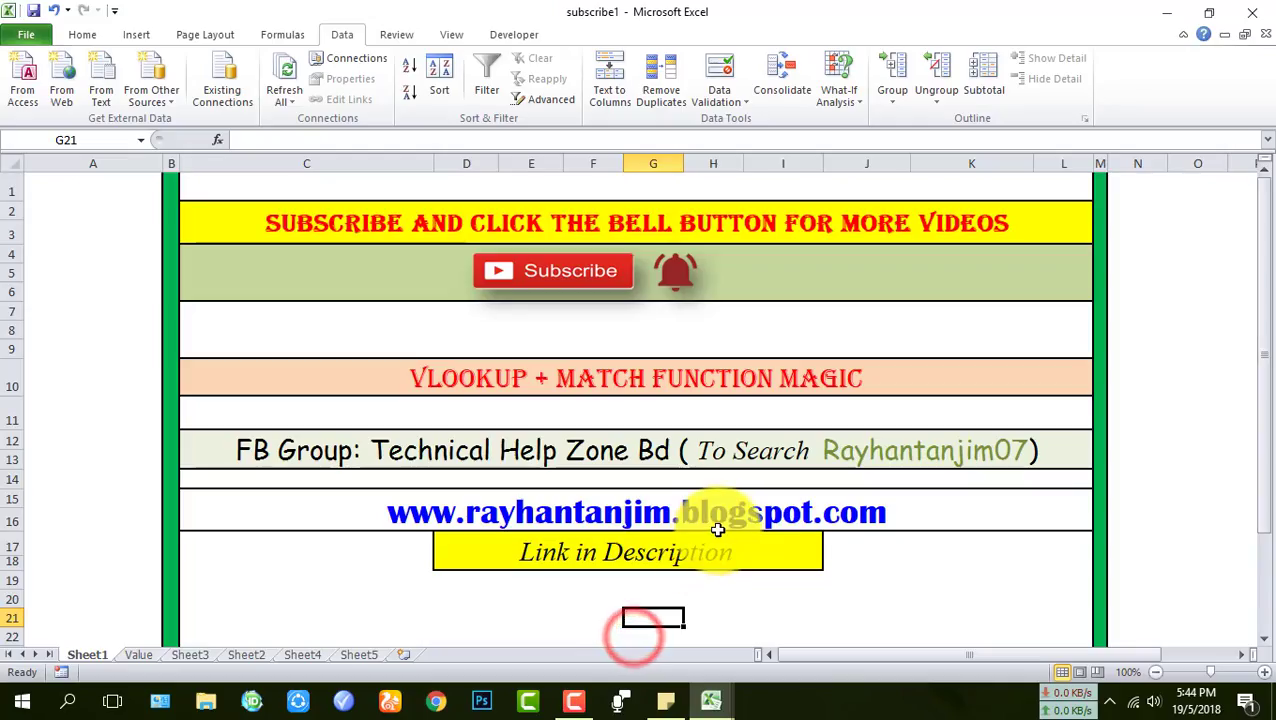